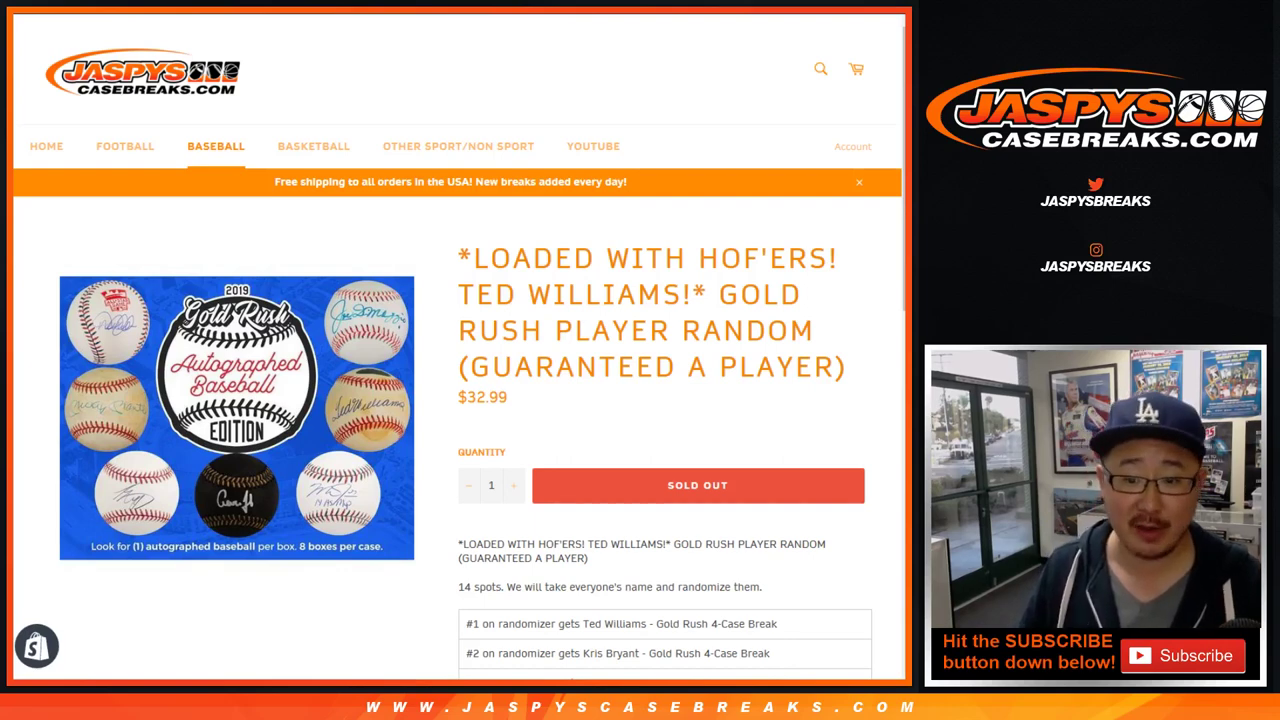
Review the Ted Williams Gold Rush page, highlighting the $32.99 price and the 14-spot list.
scroll(456, 400, down, 4)
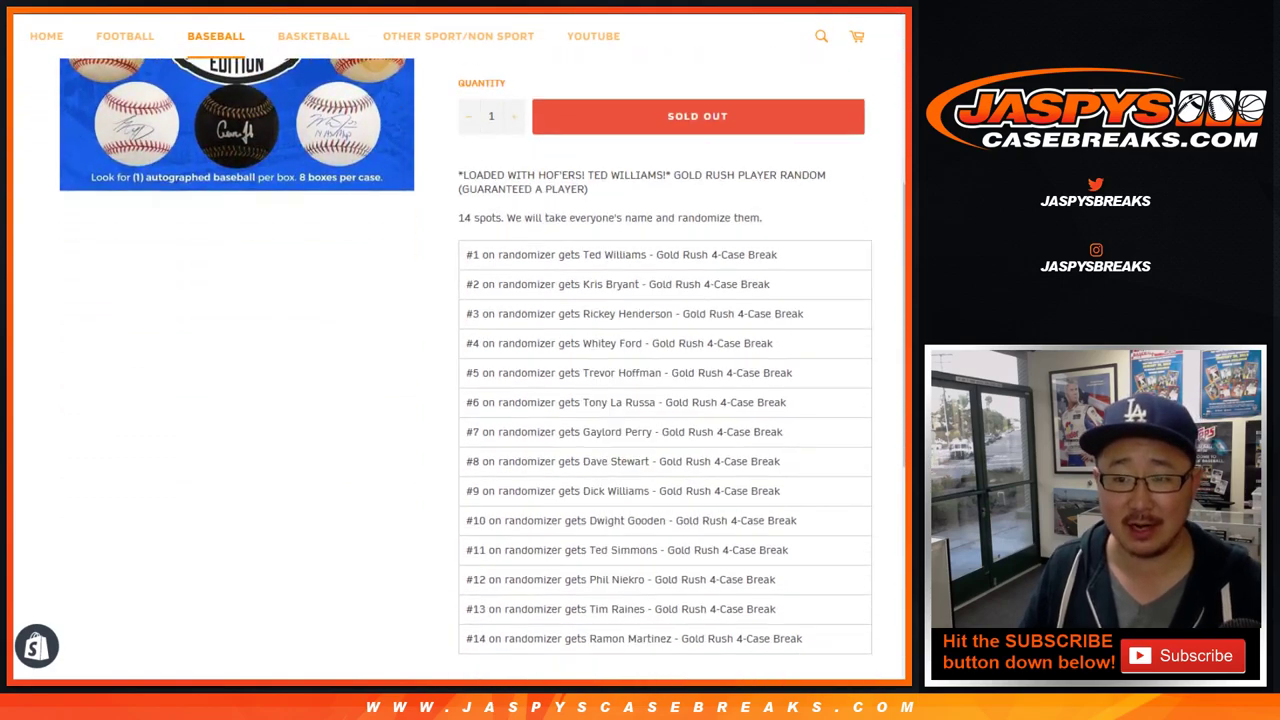
scroll(480, 355, down, 1)
scroll(465, 350, up, 2)
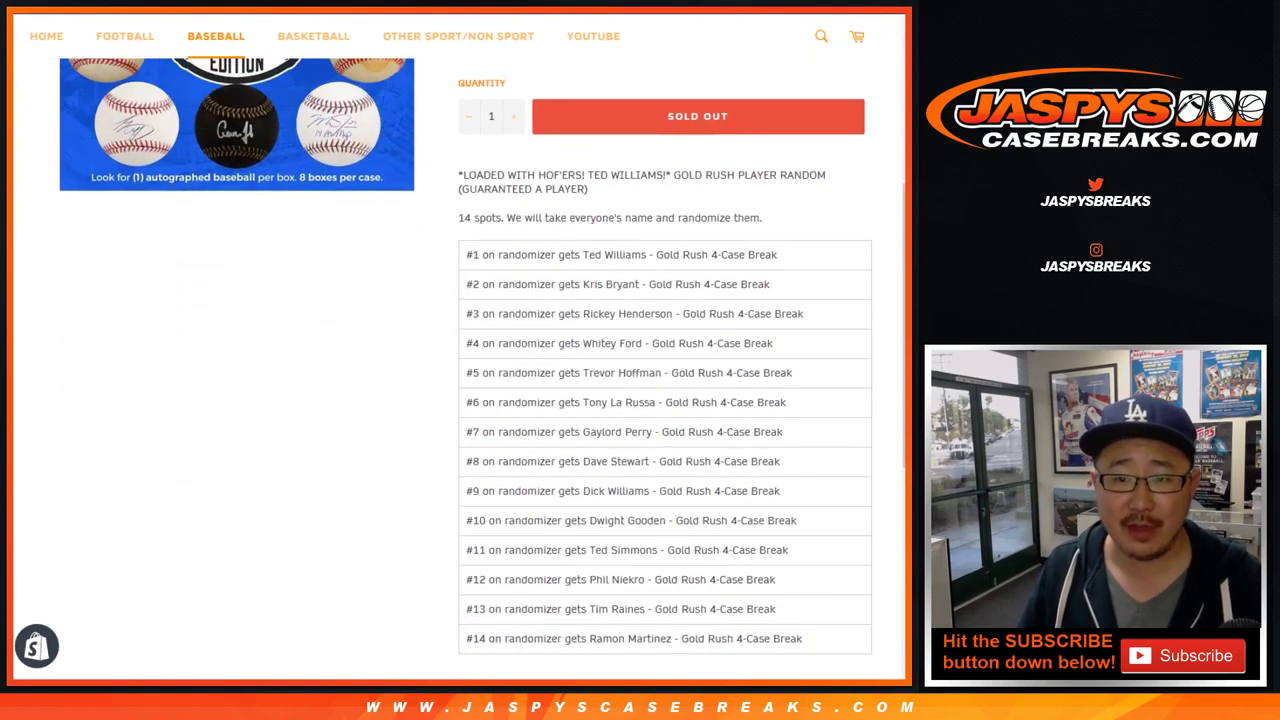
triple_click(482, 101)
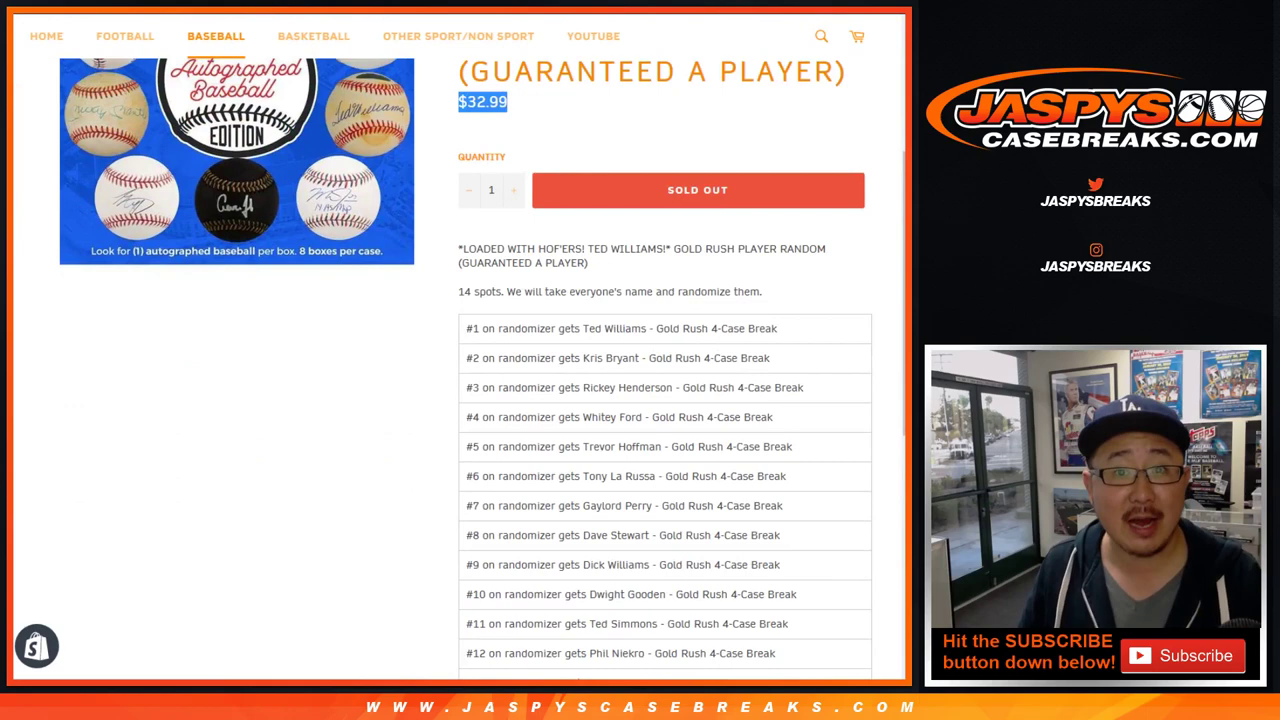
drag(458, 292, 764, 292)
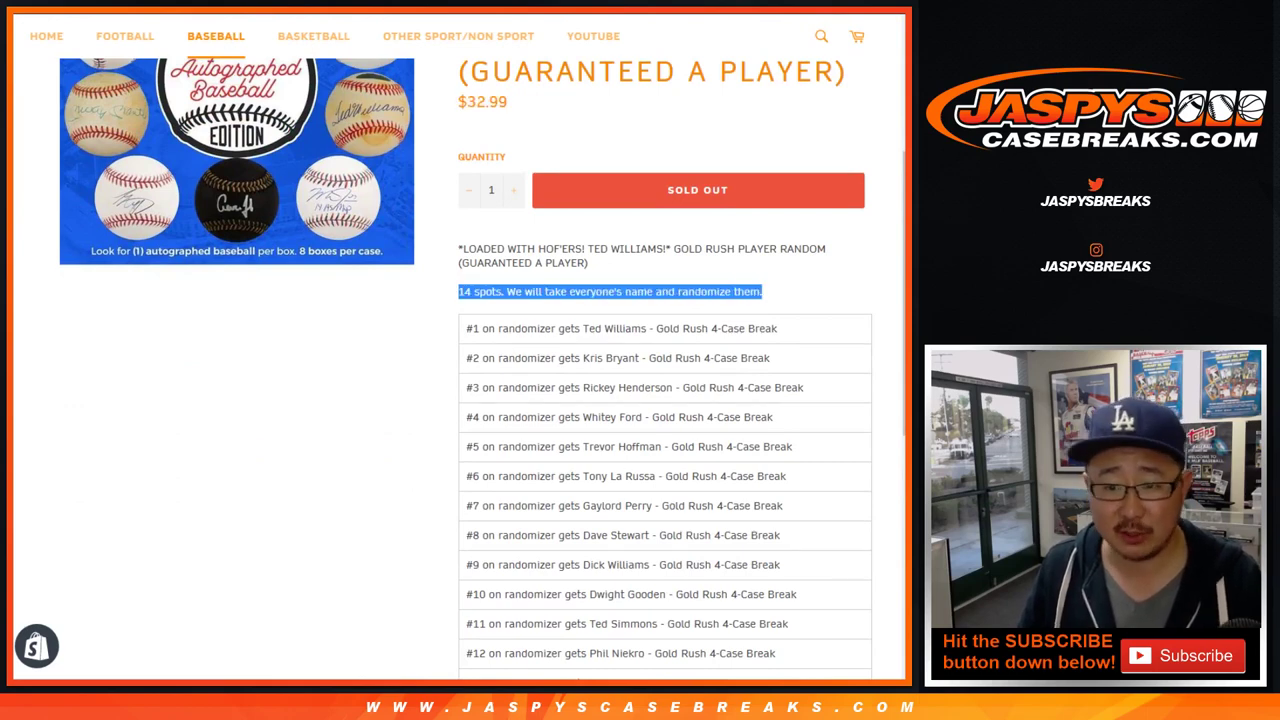
scroll(480, 370, down, 1)
scroll(660, 400, down, 2)
mouse_move(466, 181)
mouse_down()
mouse_move(476, 210)
mouse_move(672, 417)
mouse_move(786, 565)
mouse_up()
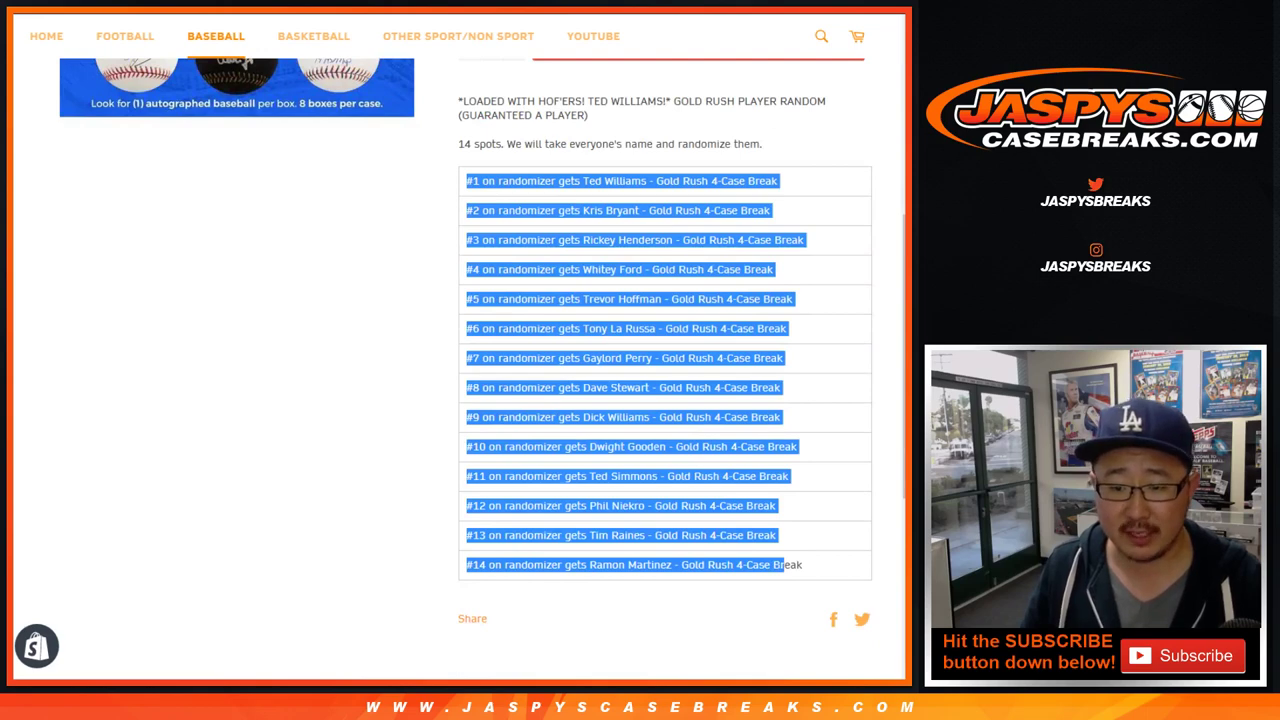
click(786, 565)
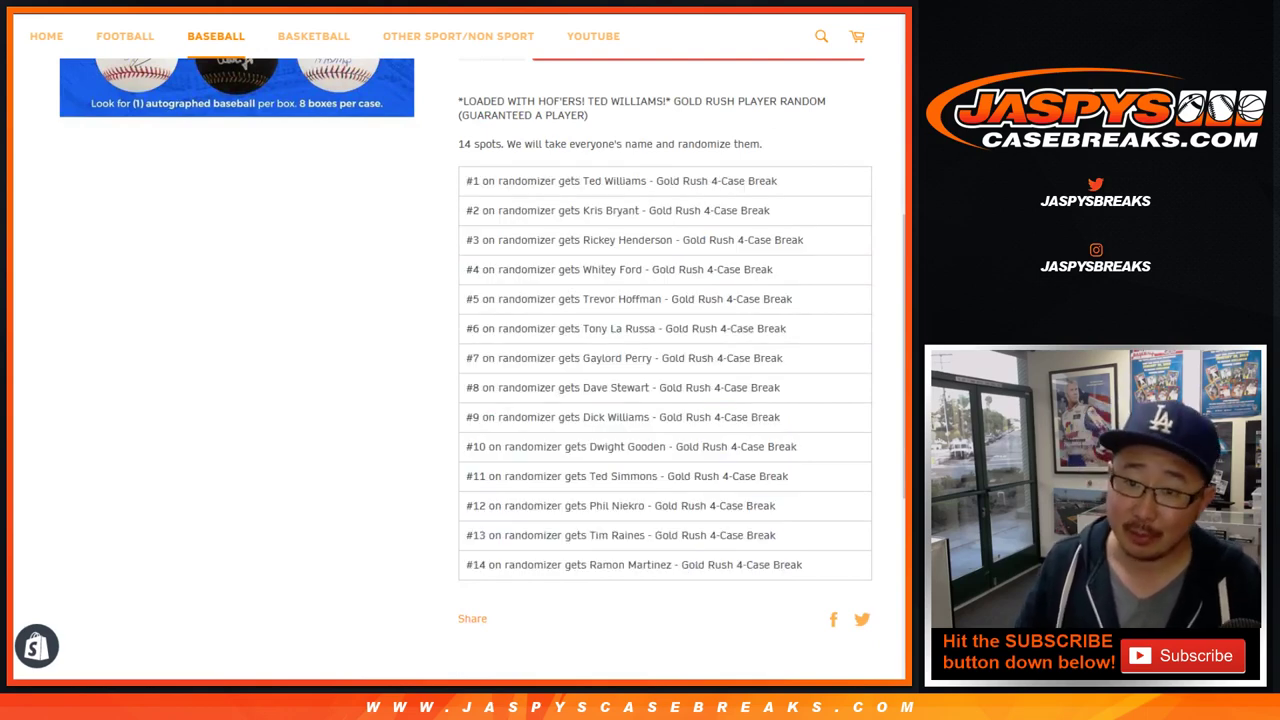
Highlight the spot list heading and the $32.99 price again, then scroll back to the top.
drag(466, 181, 778, 181)
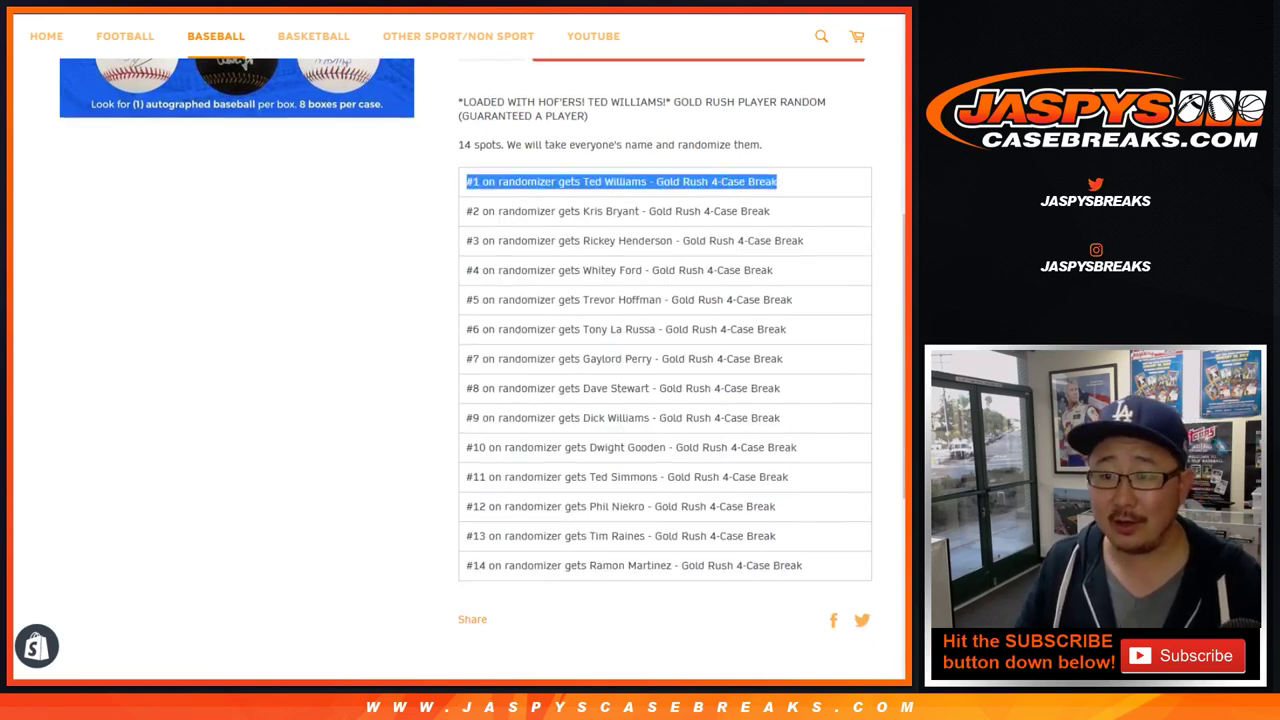
scroll(778, 181, up, 3)
double_click(487, 101)
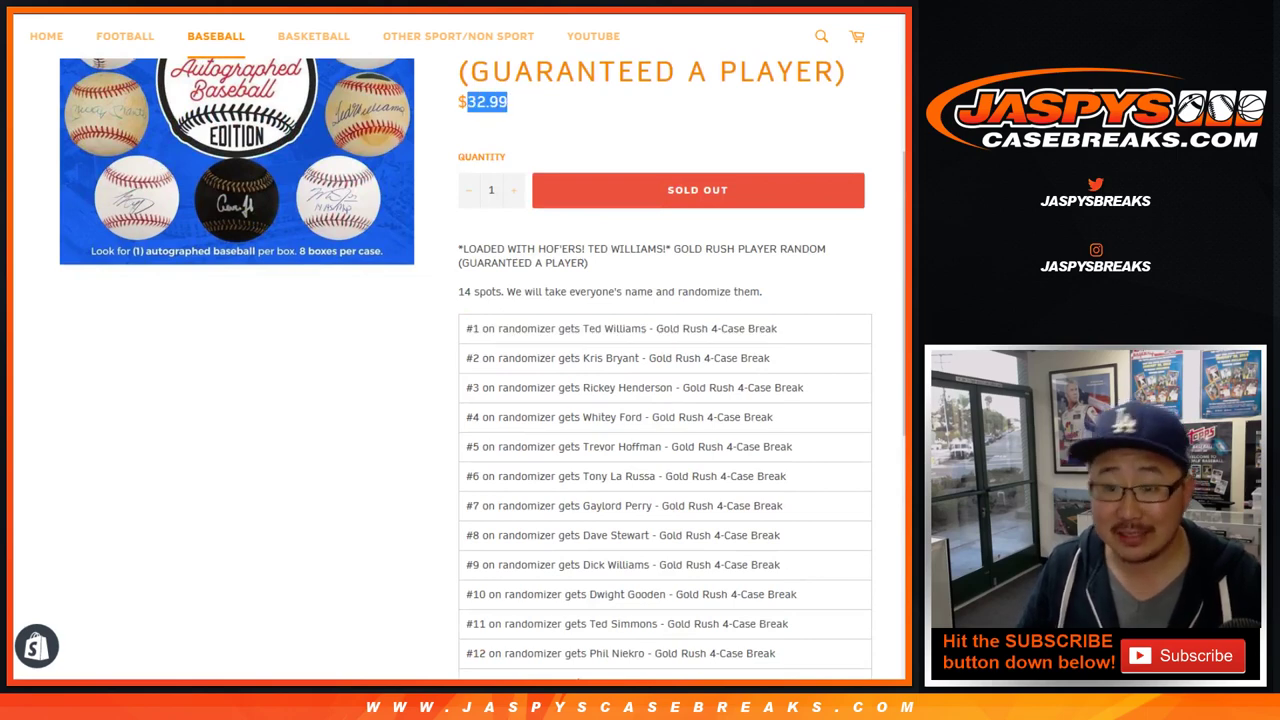
click(487, 101)
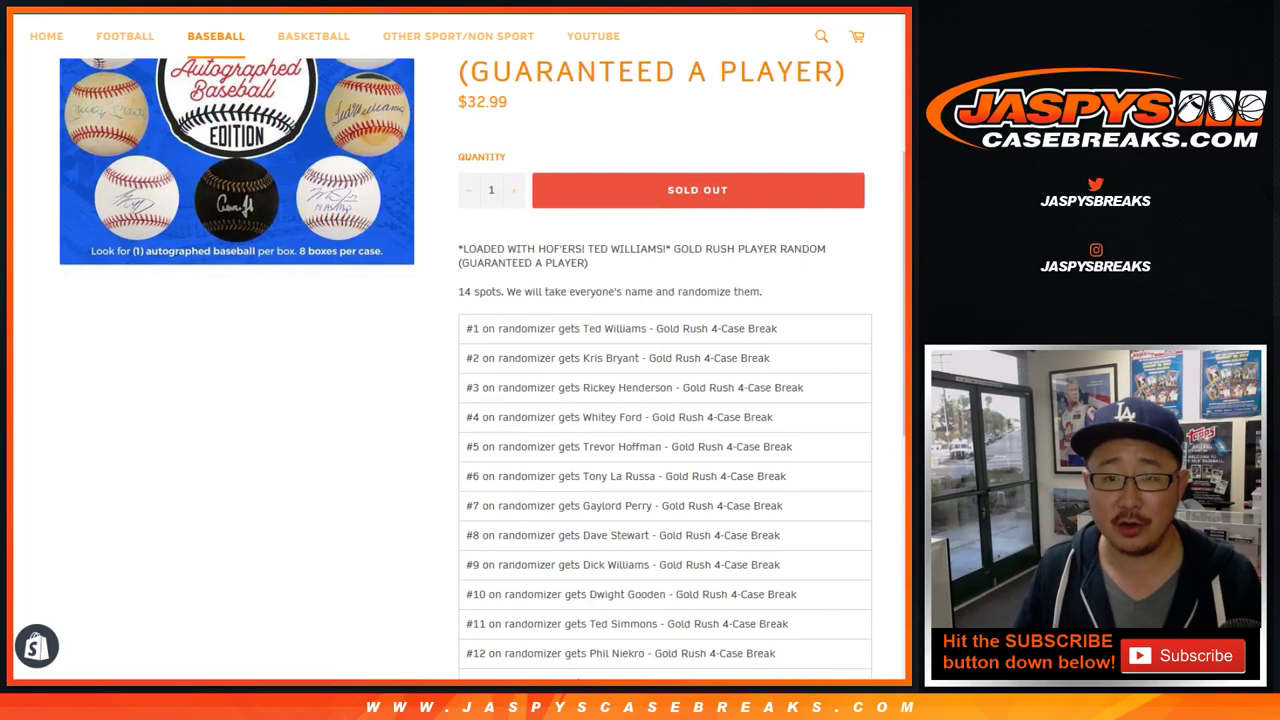
drag(458, 101, 508, 101)
click(508, 101)
scroll(508, 101, down, 3)
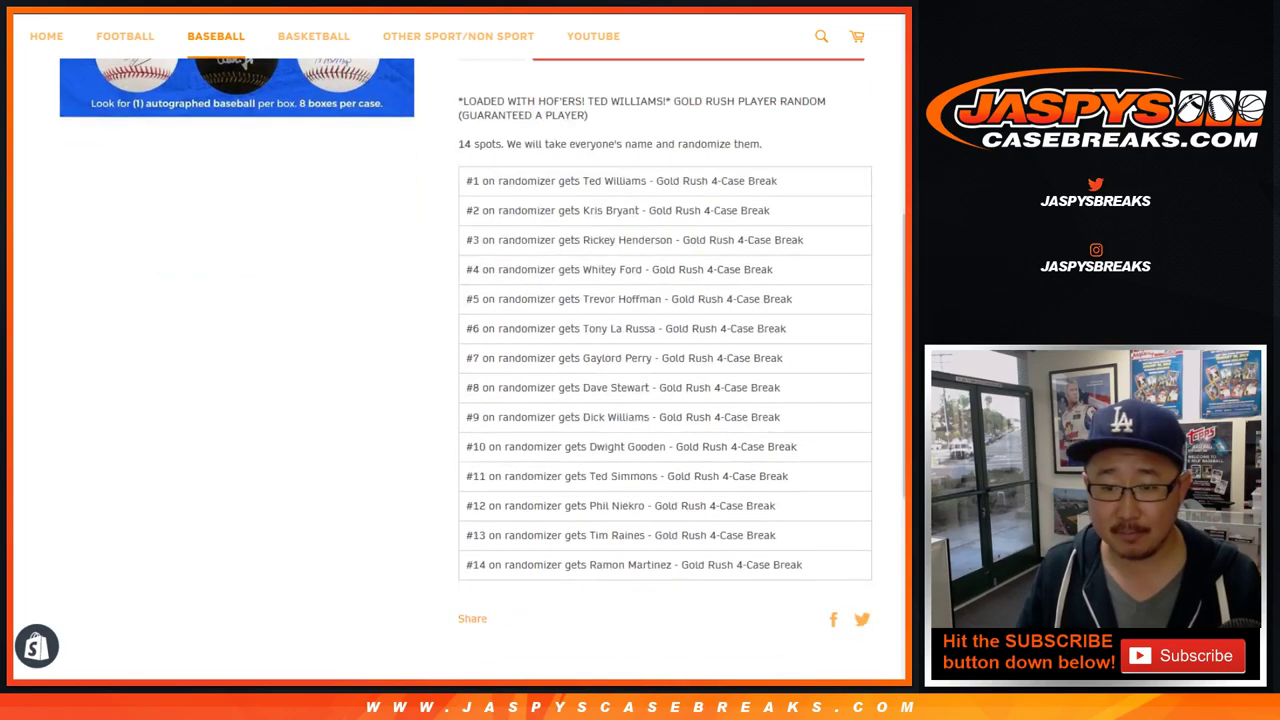
scroll(460, 360, up, 1)
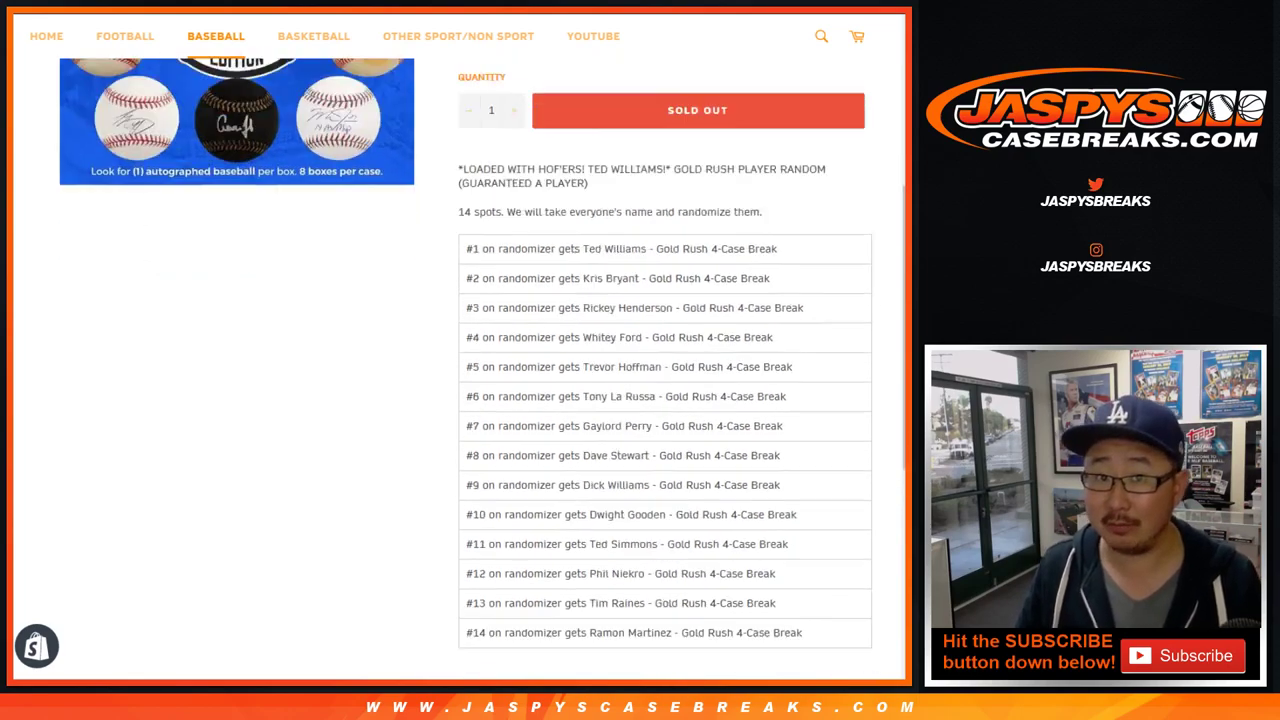
scroll(456, 360, up, 5)
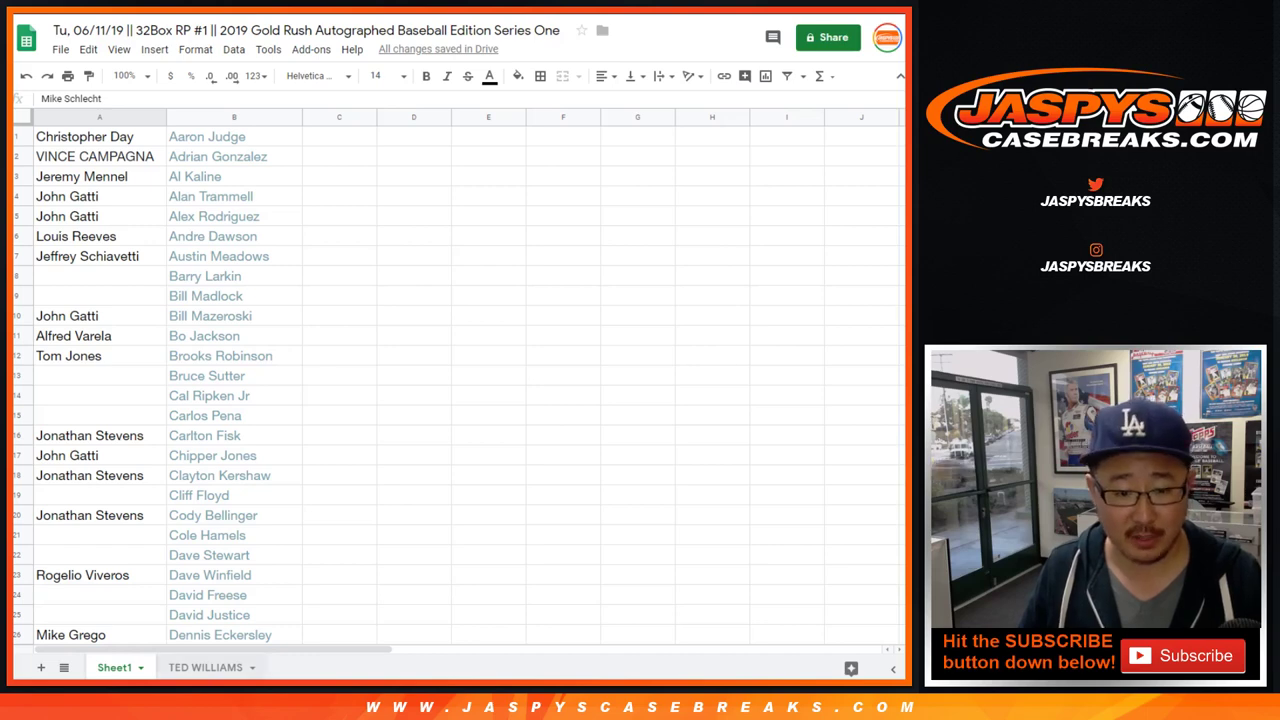
Open the TED WILLIAMS sheet and select the spots column B, empty column A and row 1.
click(205, 667)
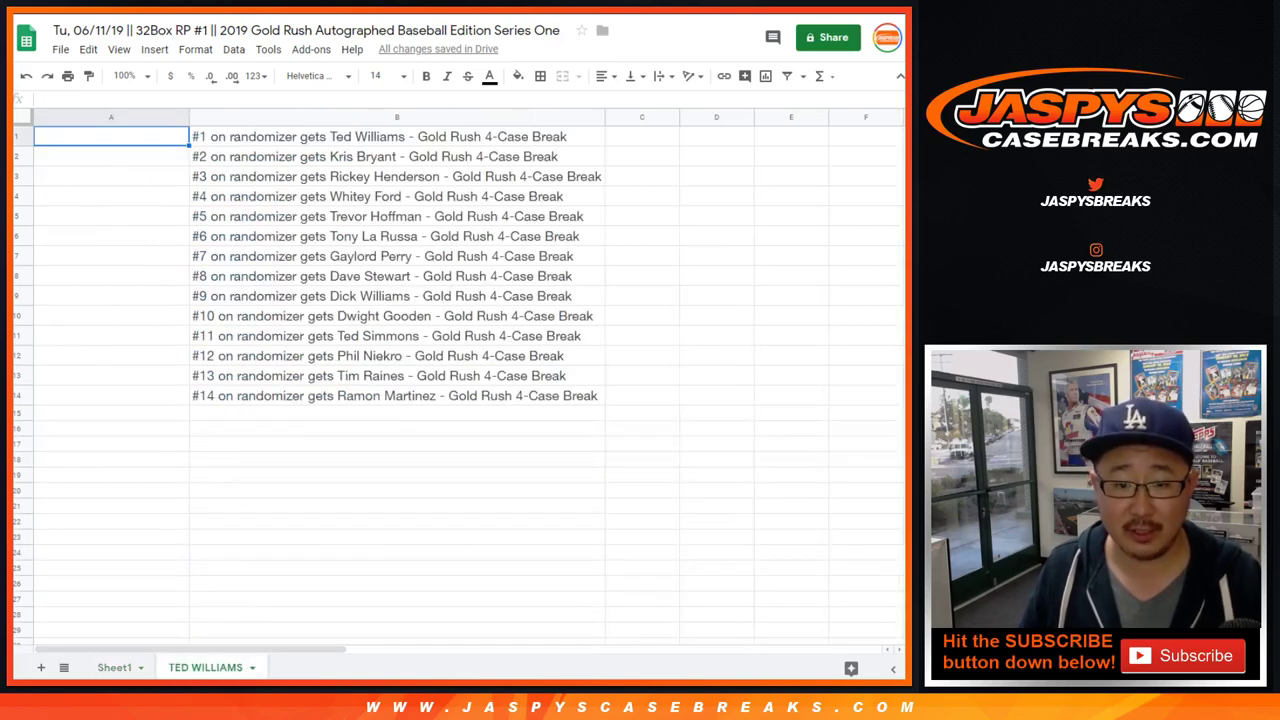
click(396, 117)
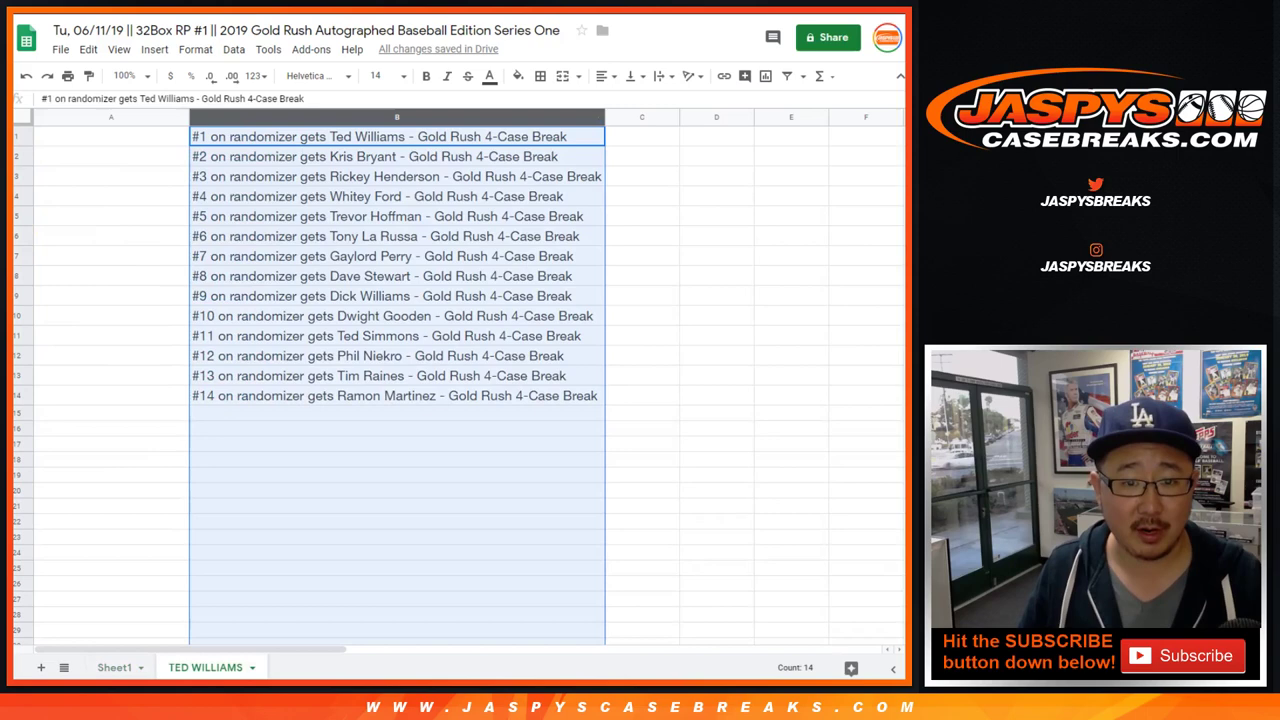
click(111, 117)
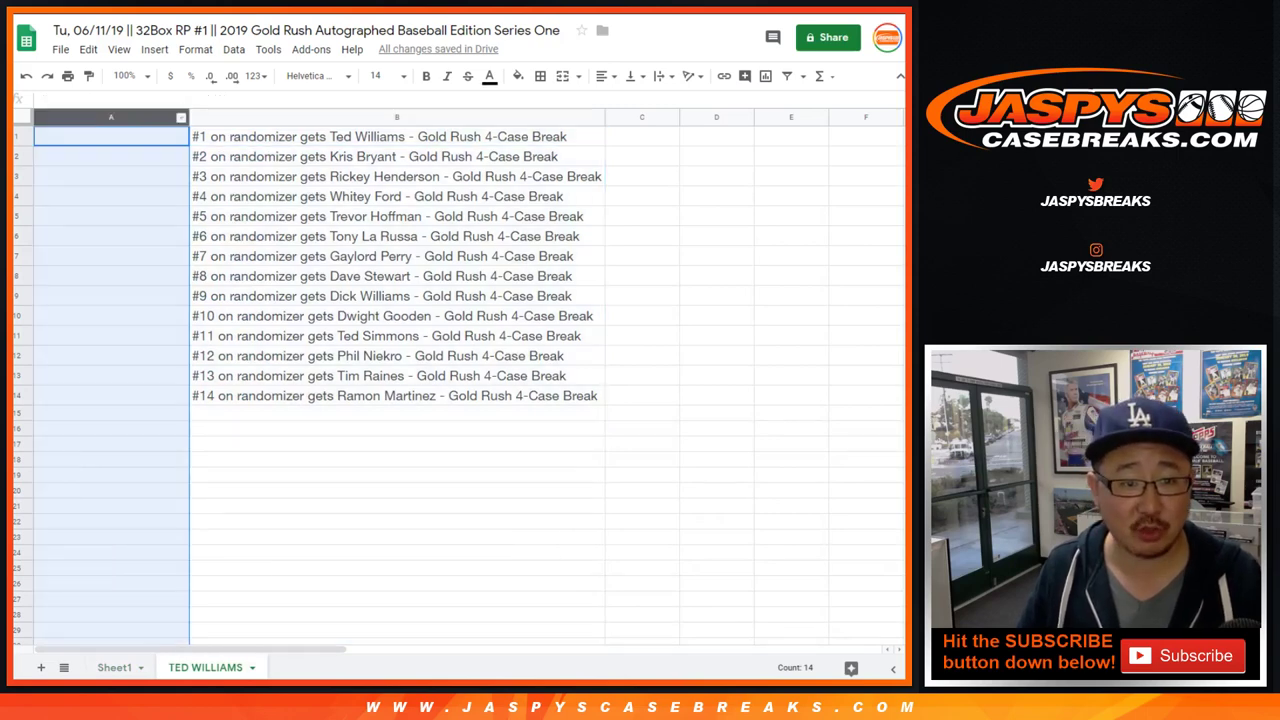
click(18, 136)
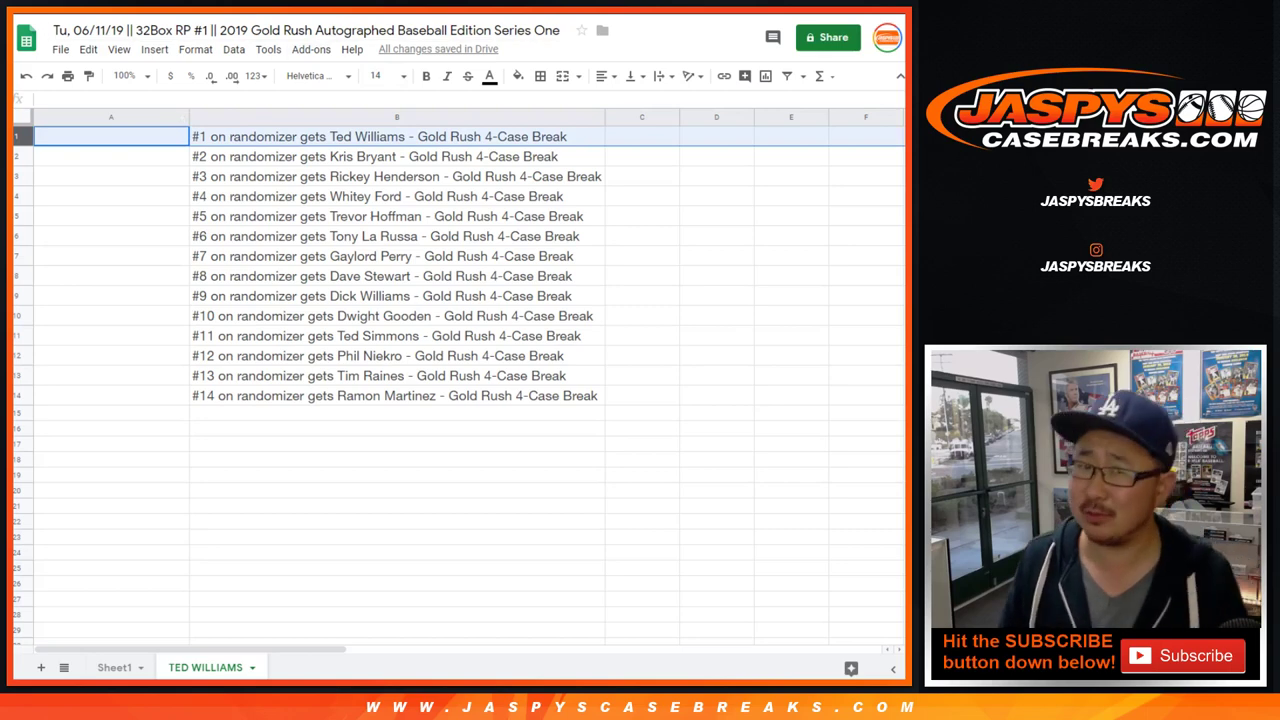
Roll the two dice on RANDOM.ORG, then randomize the 14 buyer names once.
key(ctrl+Tab)
key(ctrl+Tab)
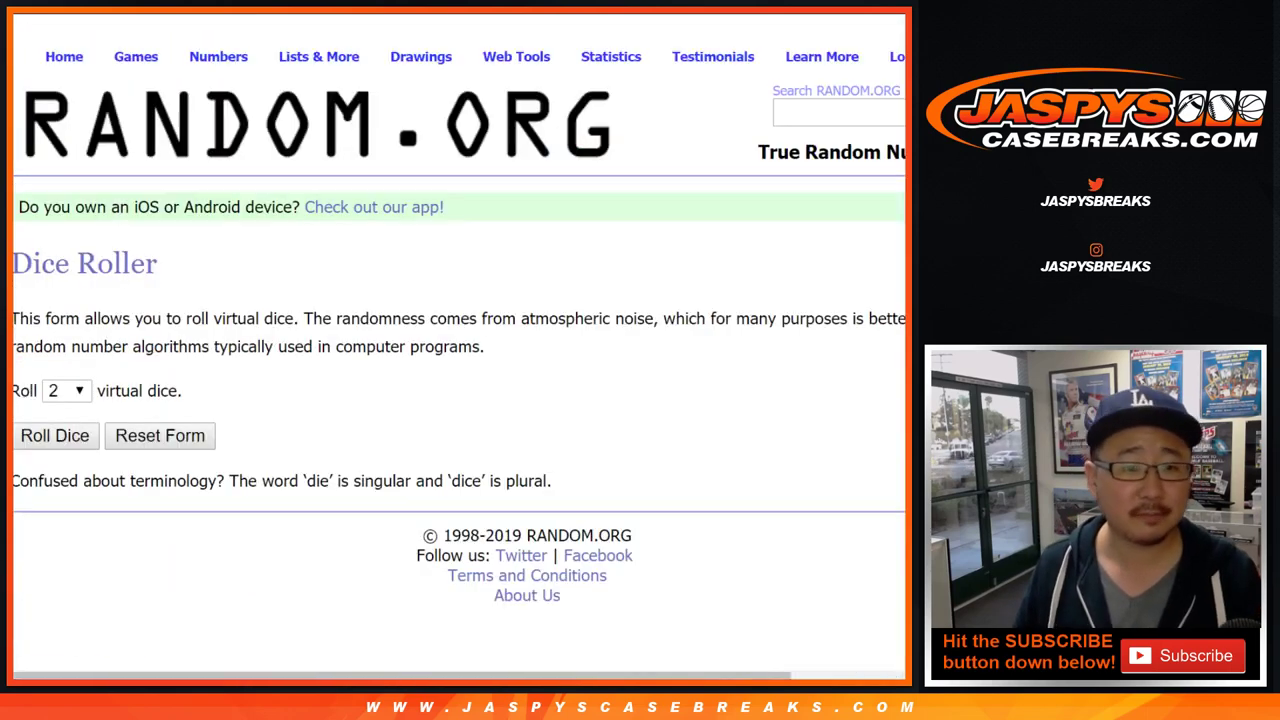
key(Return)
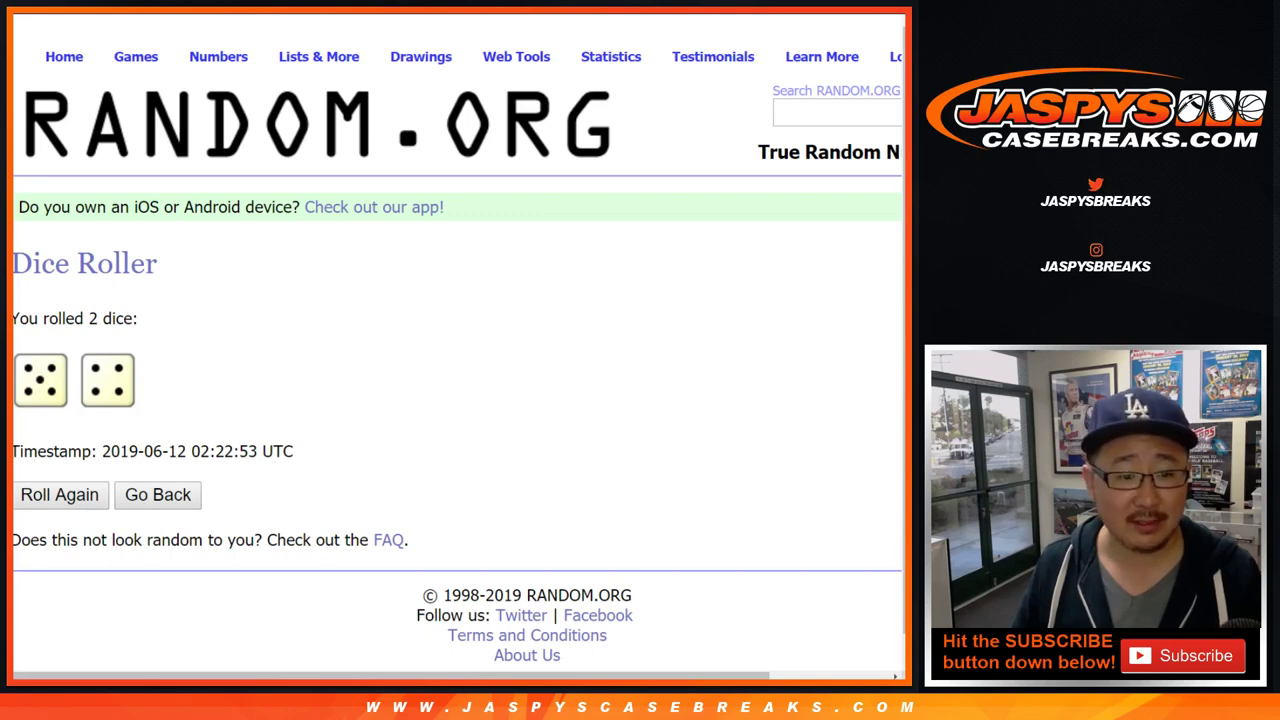
key(ctrl+Tab)
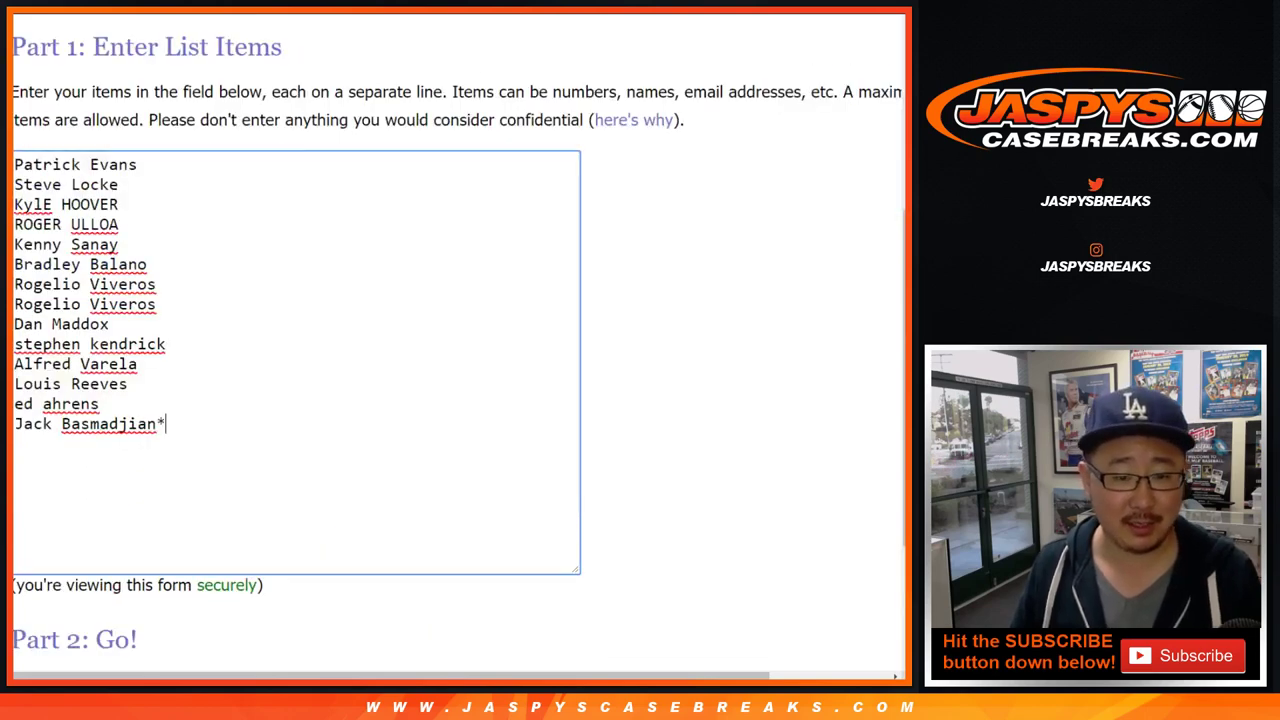
scroll(456, 340, down, 3)
key(Tab)
key(Return)
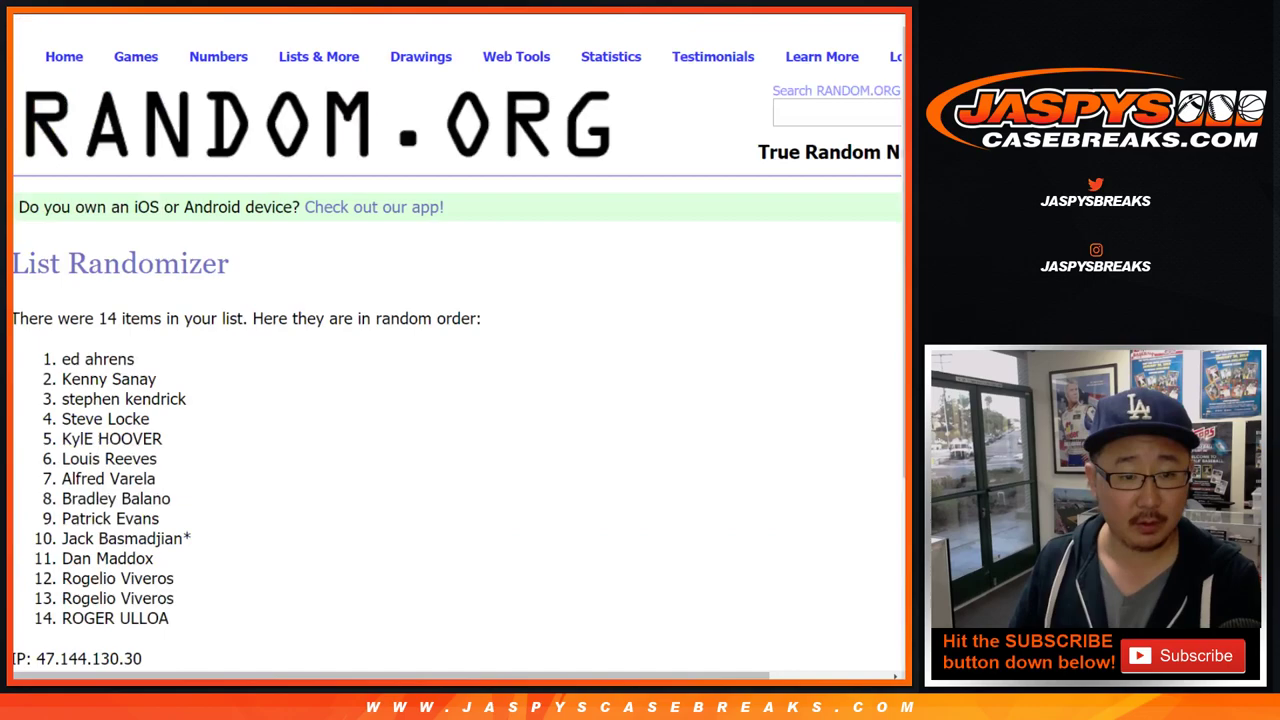
Re-randomize the list until it has been shuffled 9 times and select the 14 results.
scroll(456, 340, down, 2)
key(Return)
scroll(456, 340, down, 3)
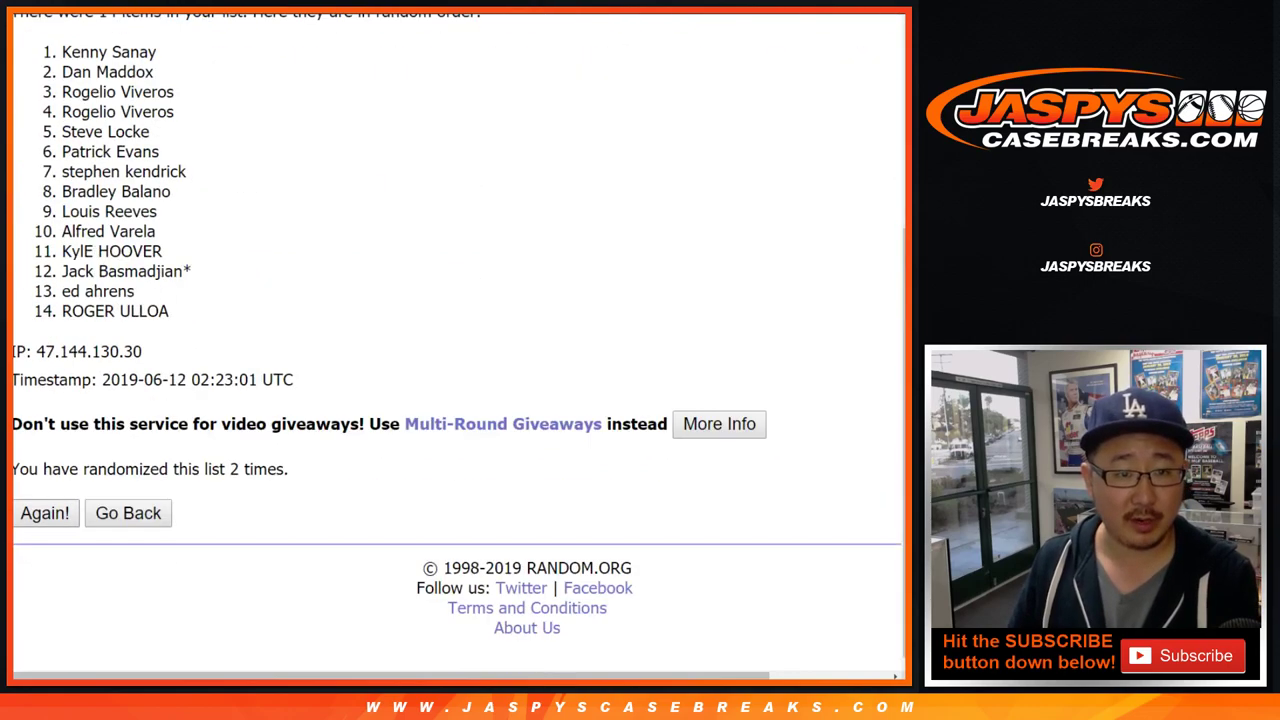
key(Return)
key(Return)
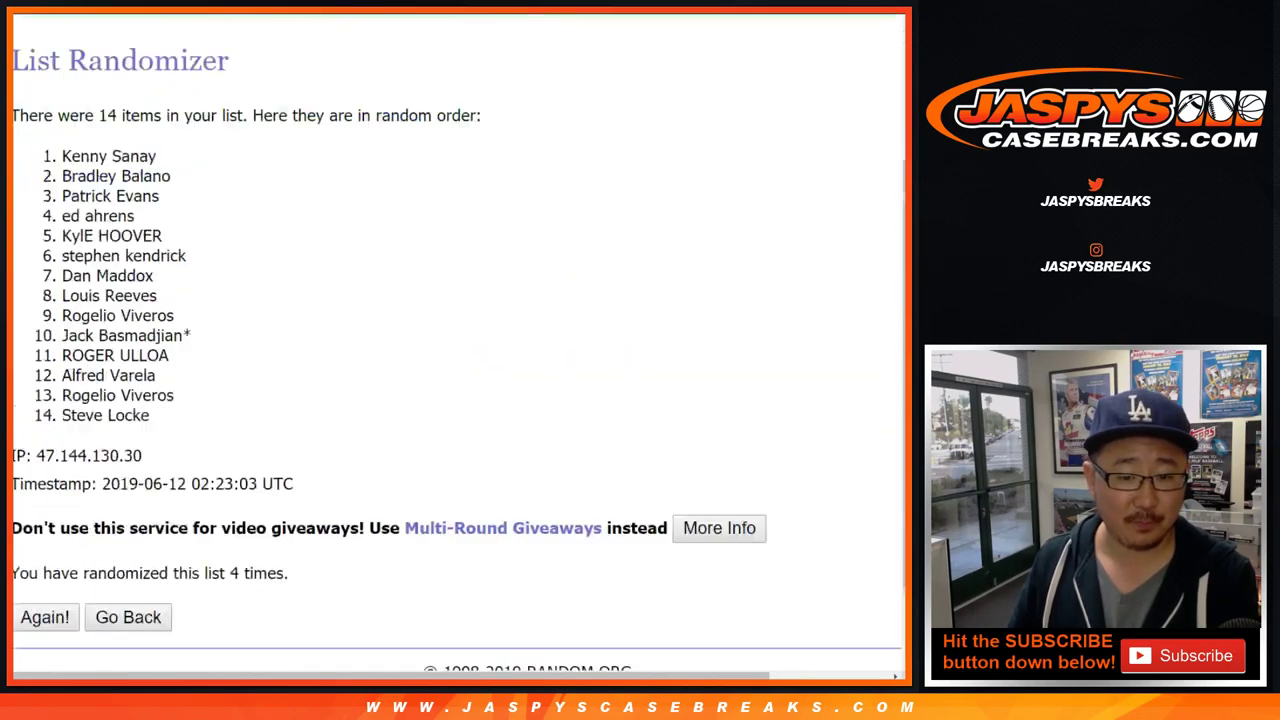
key(Return)
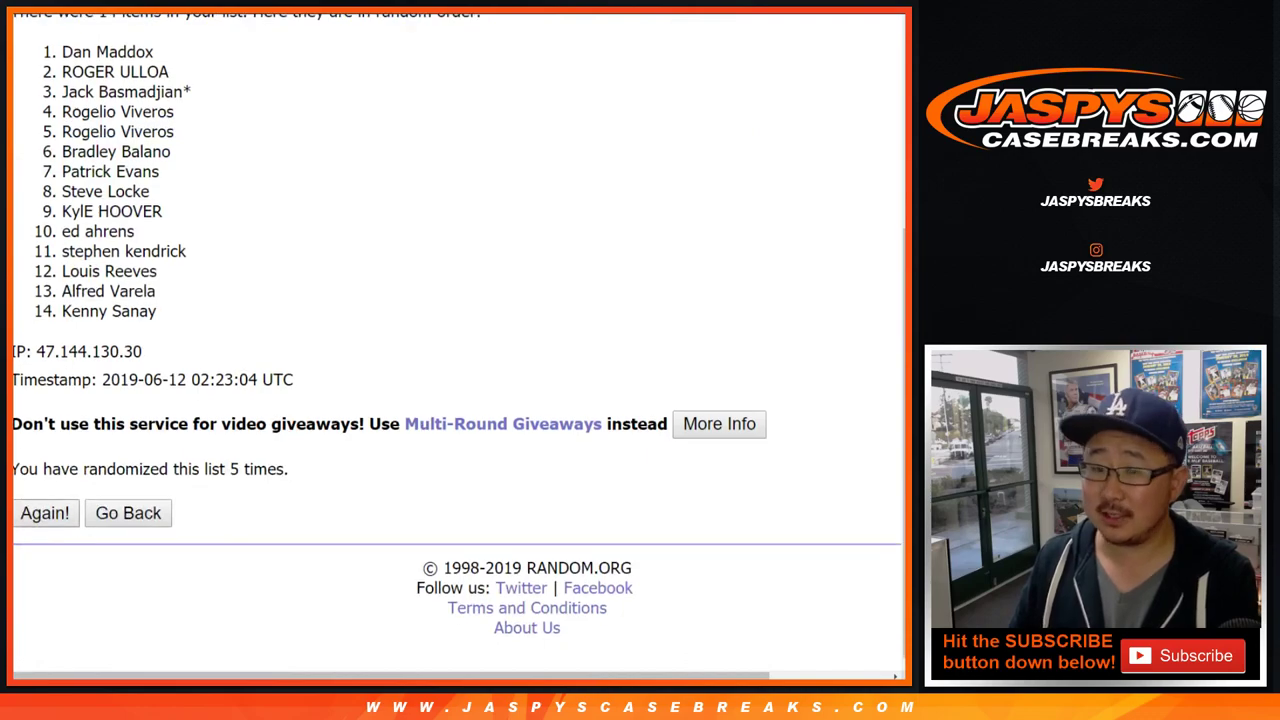
key(Return)
key(Return)
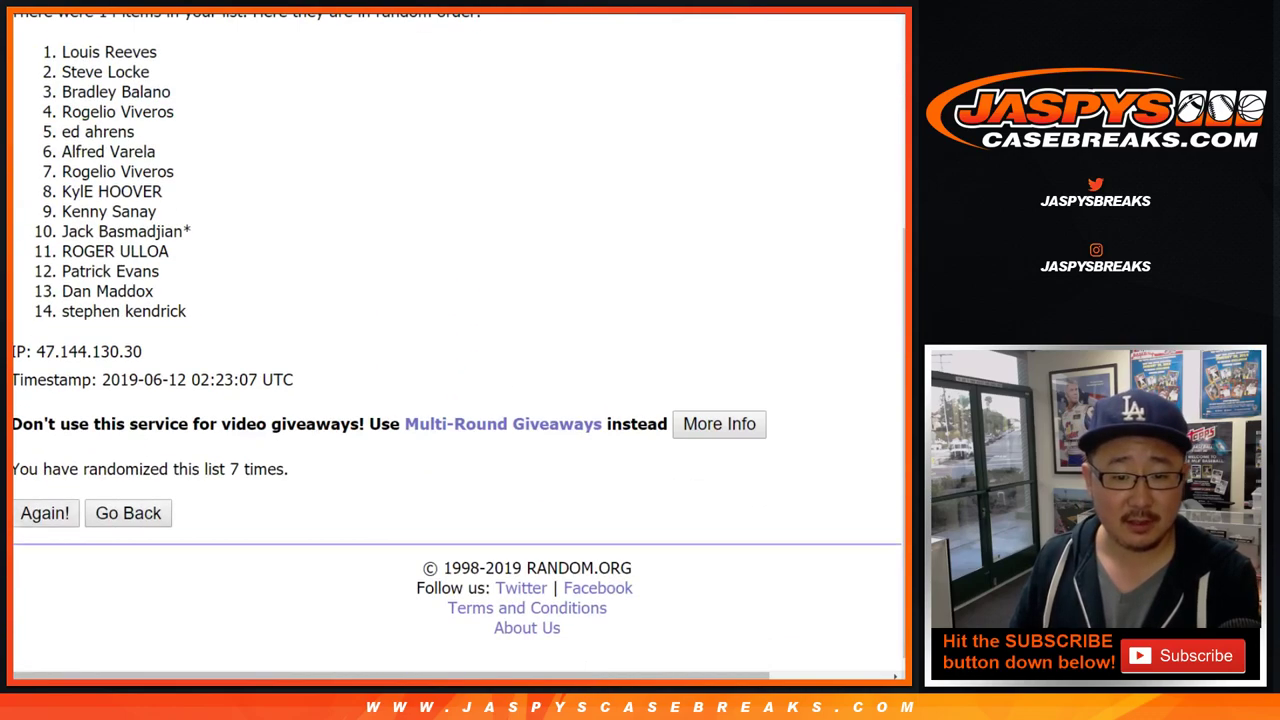
key(Return)
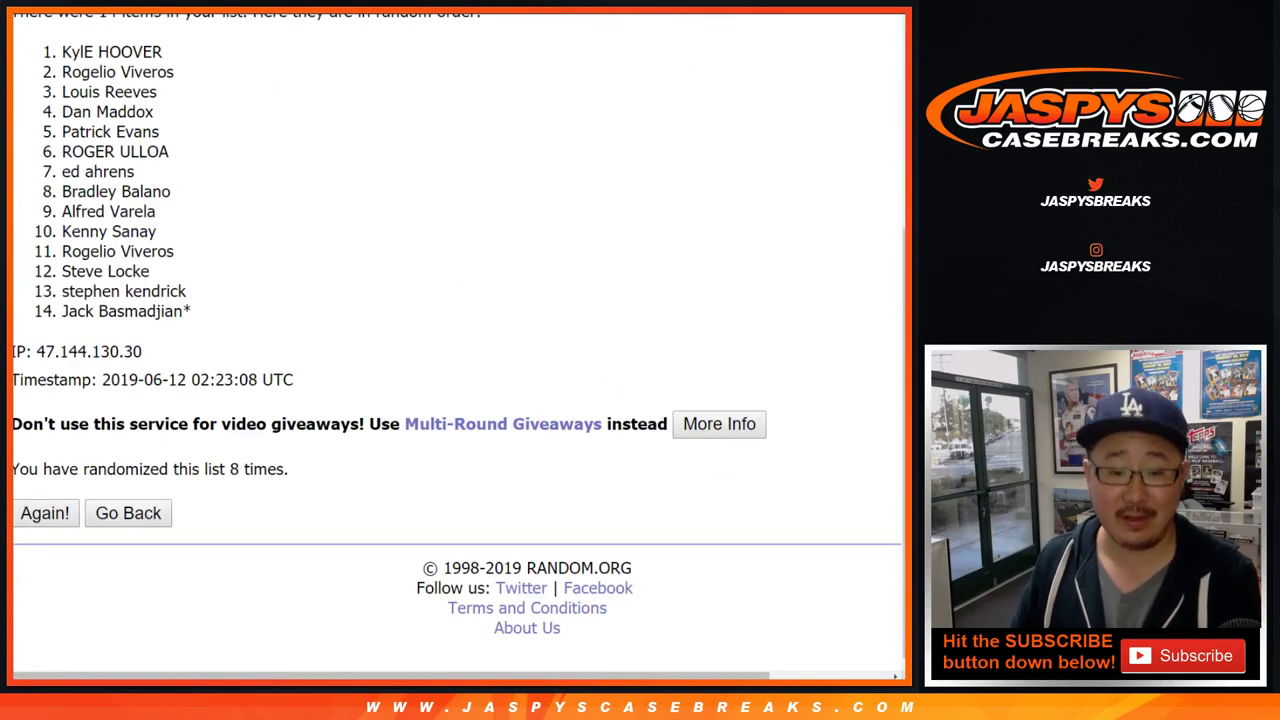
key(Return)
drag(288, 469, 219, 469)
click(219, 469)
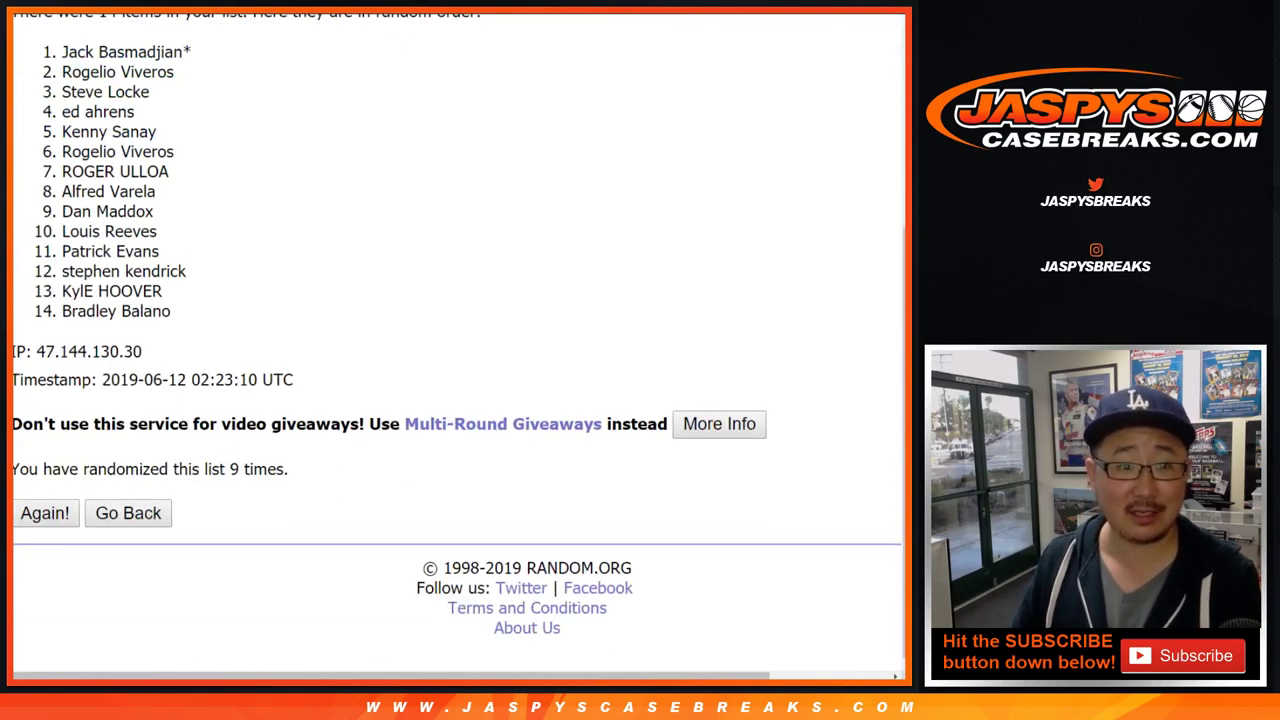
mouse_move(62, 52)
mouse_down()
mouse_move(108, 72)
mouse_move(157, 191)
mouse_move(172, 311)
mouse_up()
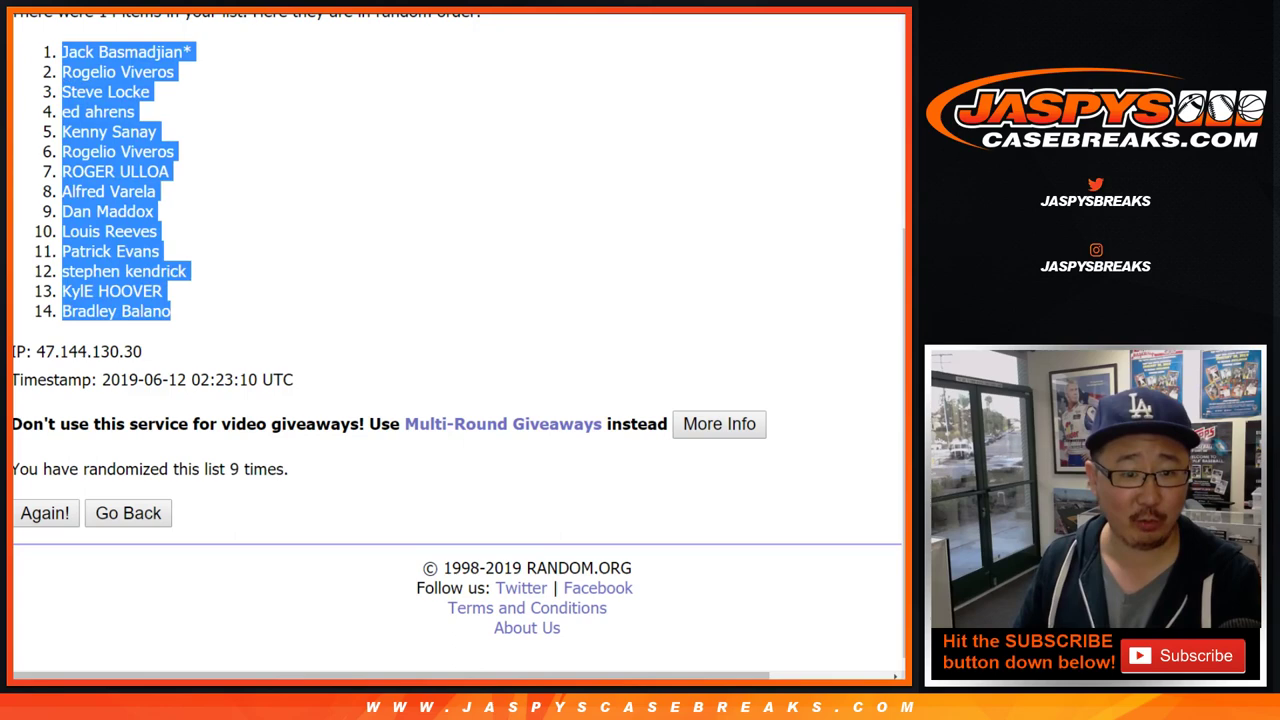
Paste the 14 randomized buyer names into column A of the TED WILLIAMS sheet.
key(ctrl+c)
key(alt+Tab)
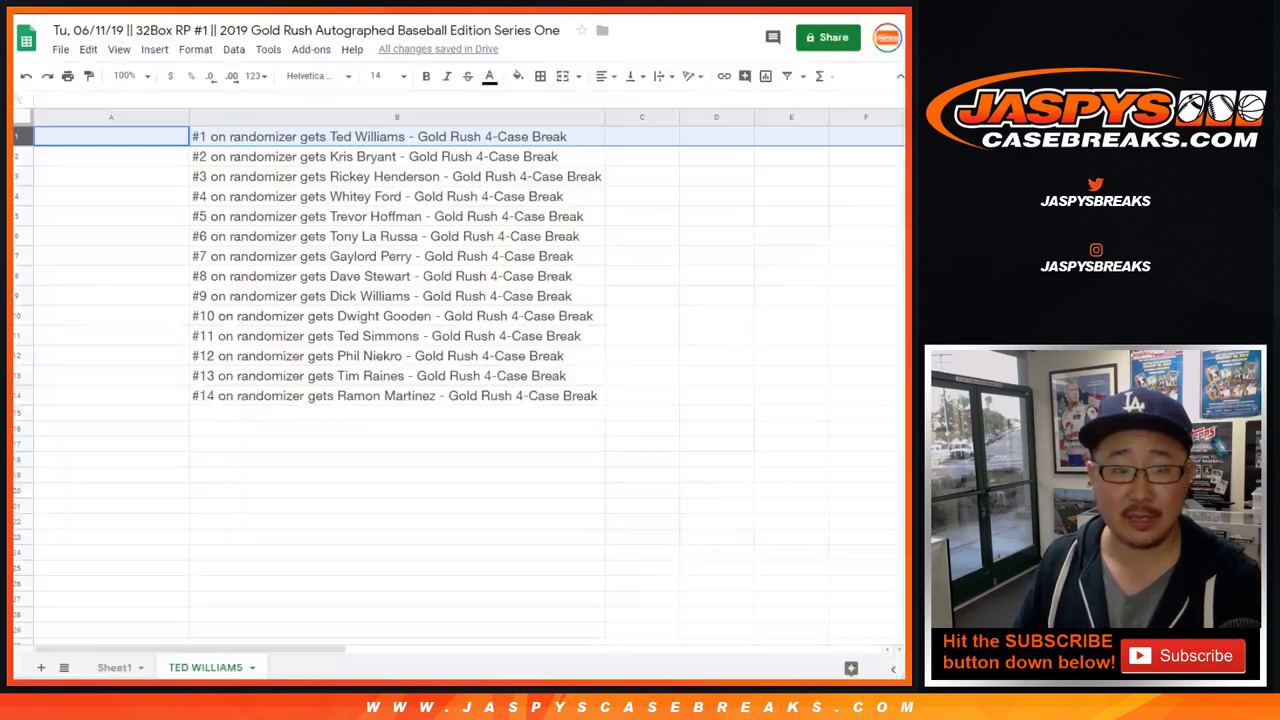
click(110, 136)
right_click(145, 142)
click(230, 205)
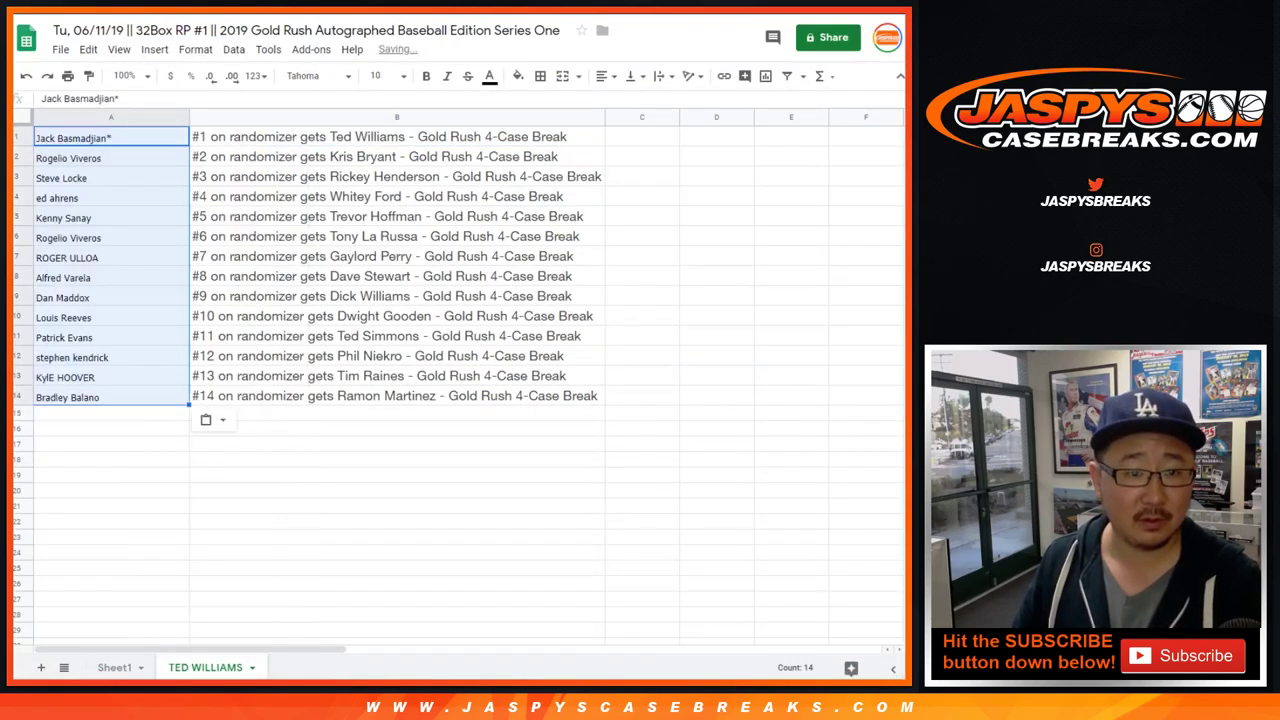
Format column A's names in Helvetica at size 14.
click(15, 157)
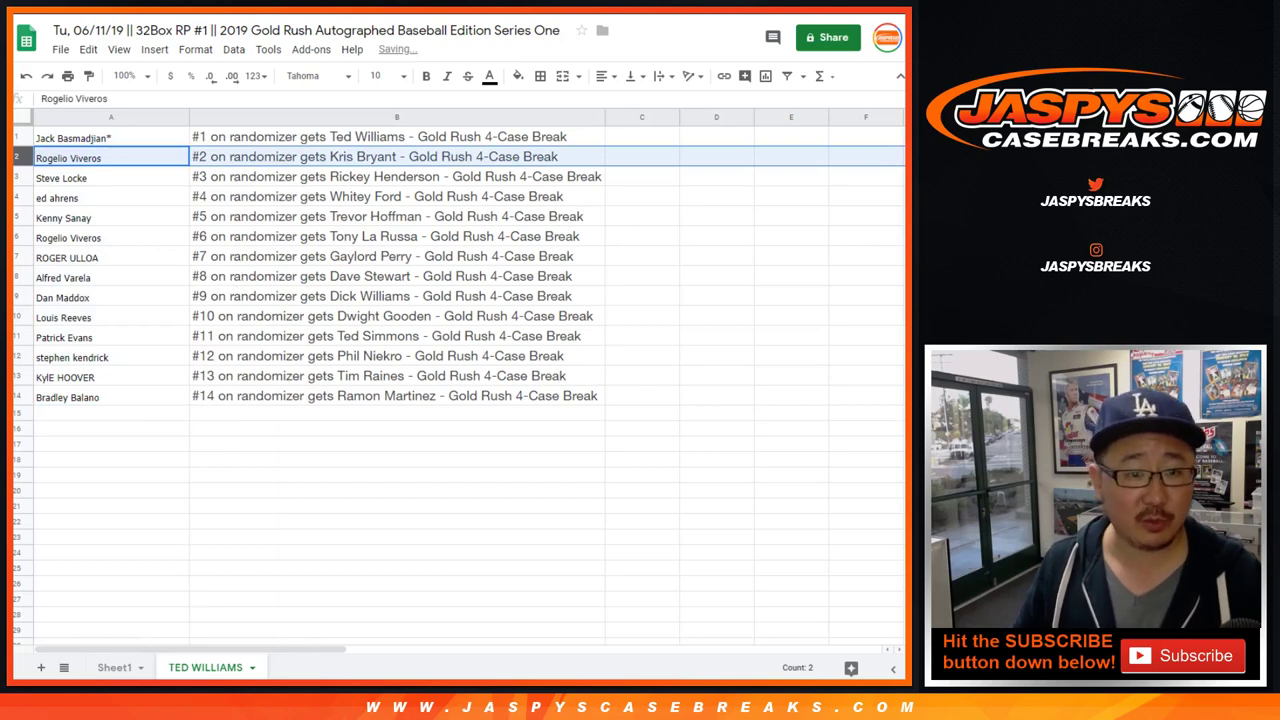
click(111, 117)
click(318, 75)
click(330, 100)
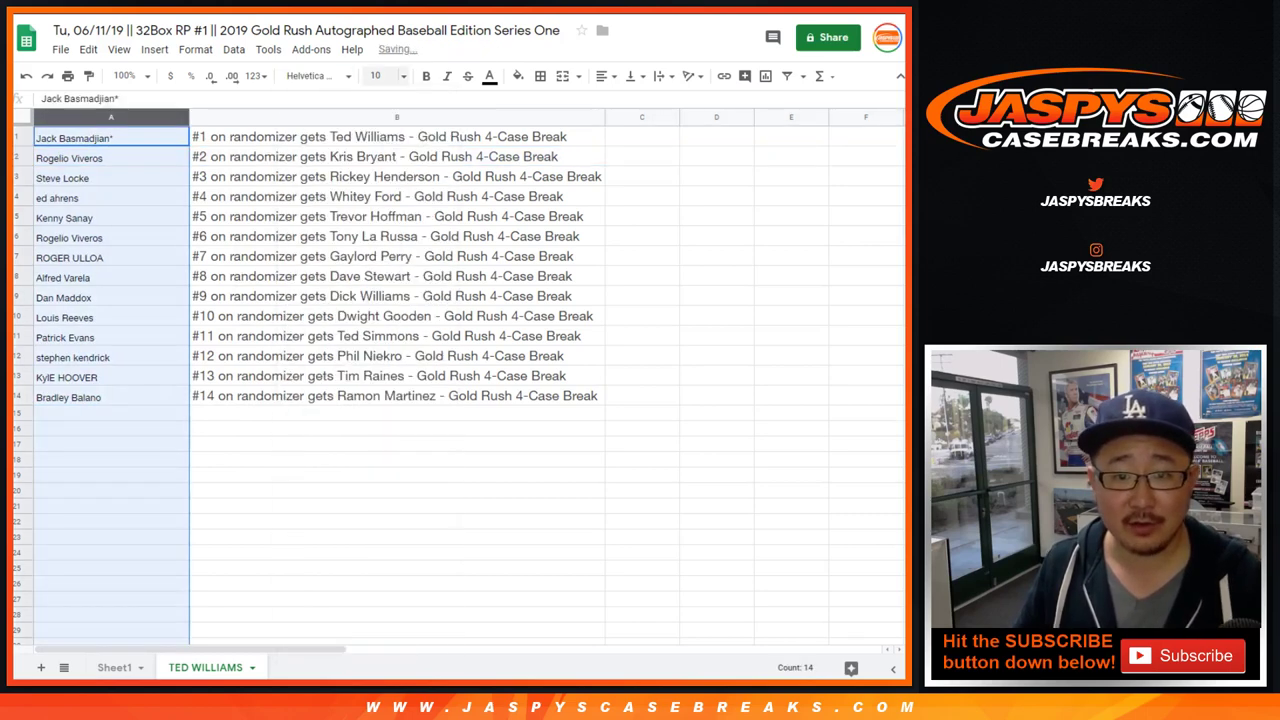
click(380, 75)
click(380, 262)
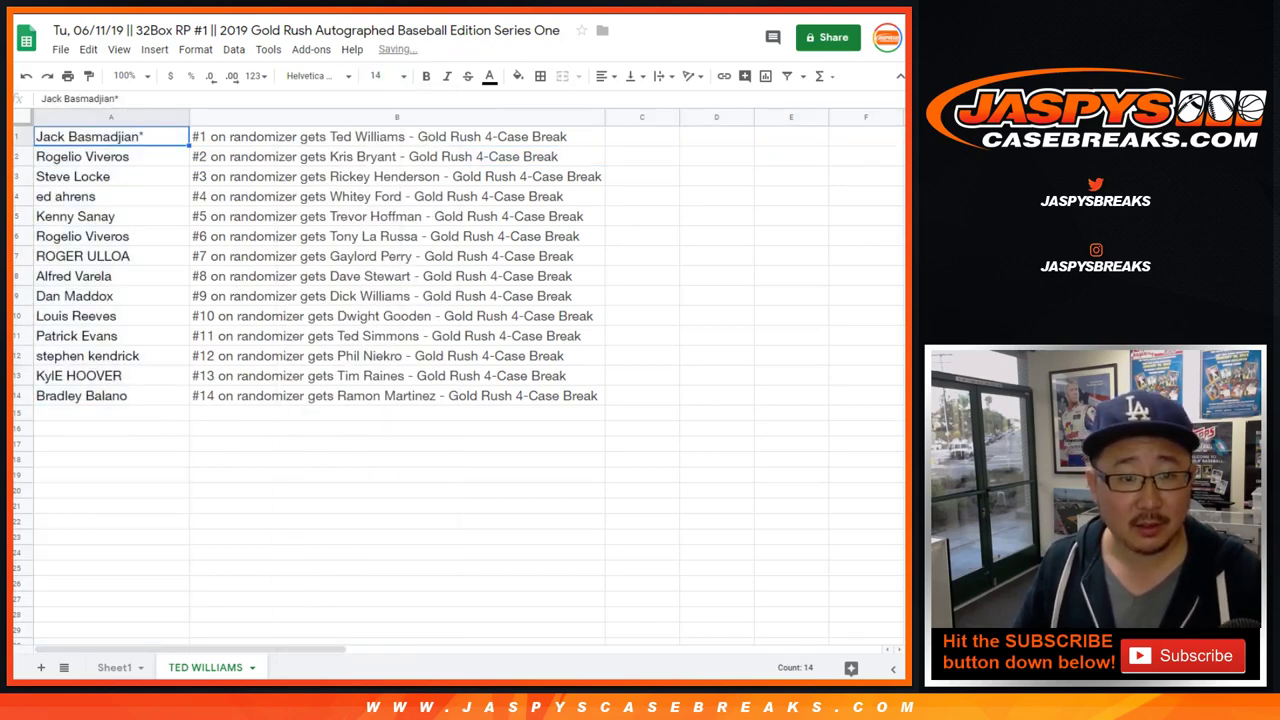
Put the first buyer beside Ted Williams in Sheet1 A85 with a ^ winner mark.
key(ctrl+shift+Page_Up)
scroll(450, 380, down, 15)
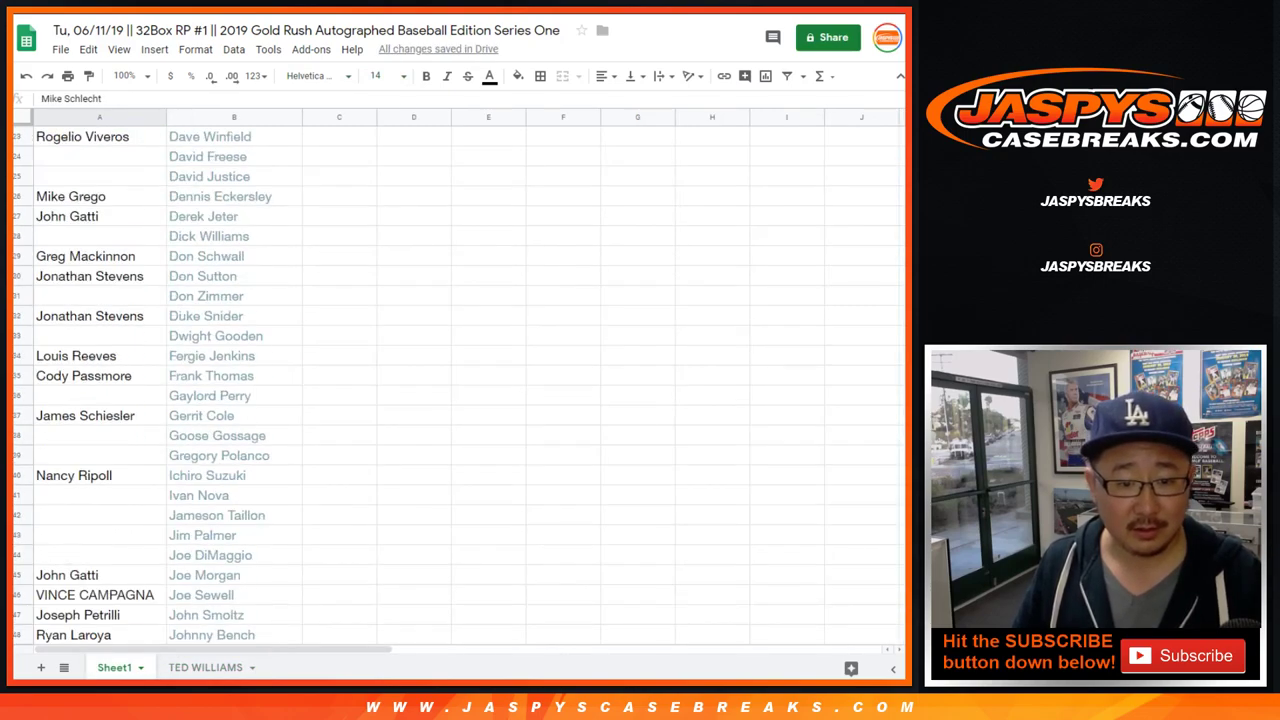
click(99, 395)
key(ctrl+v)
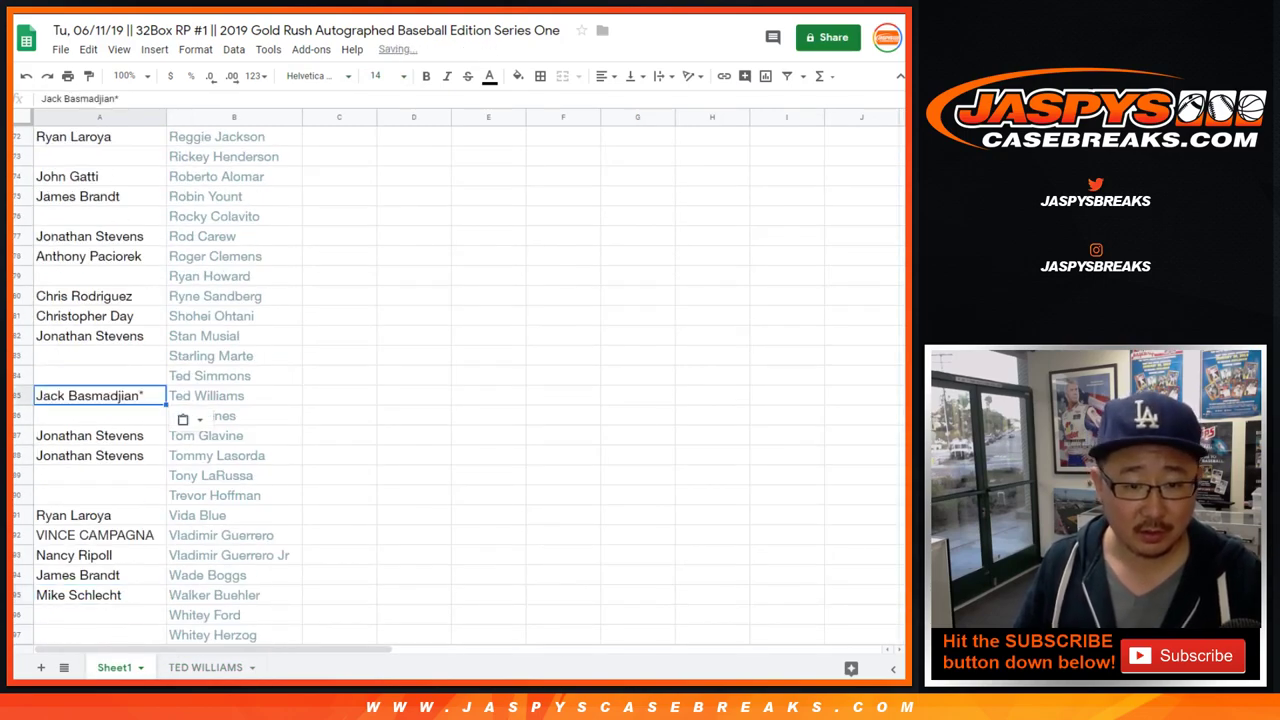
key(F2)
text(^)
key(Return)
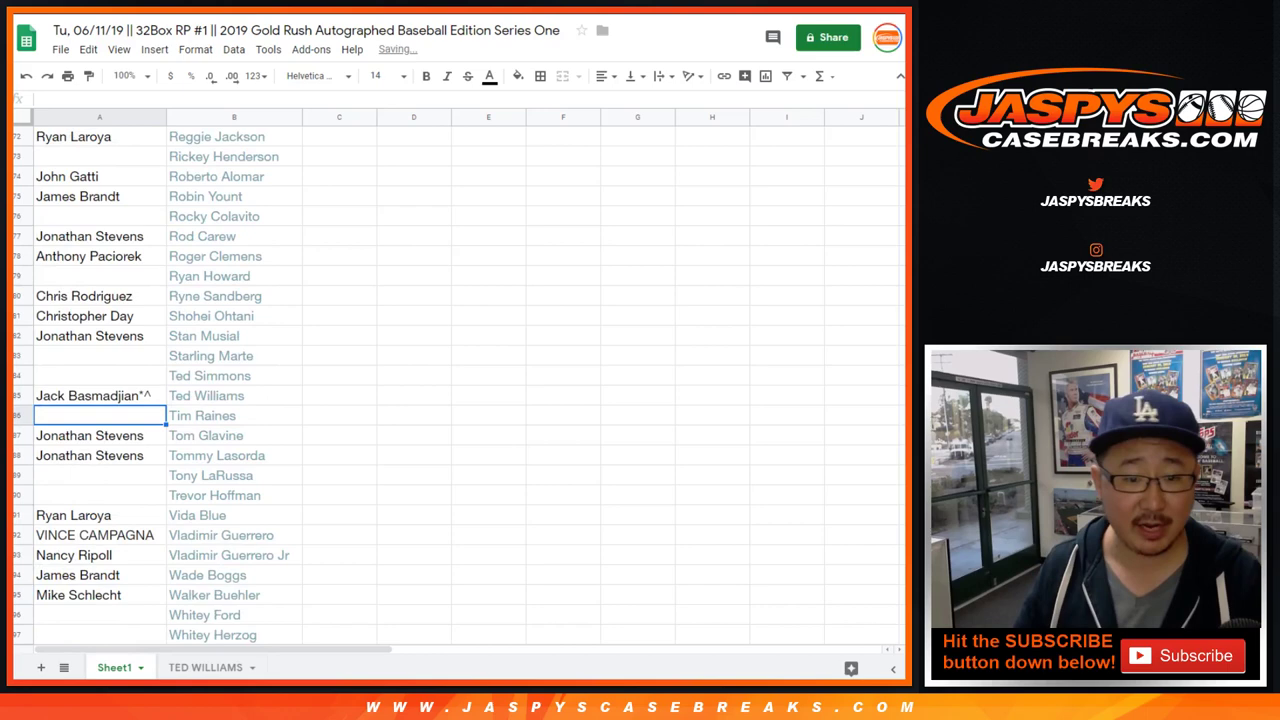
Put the second buyer beside Kris Bryant in A55 with a ^ mark.
key(ctrl+shift+Page_Down)
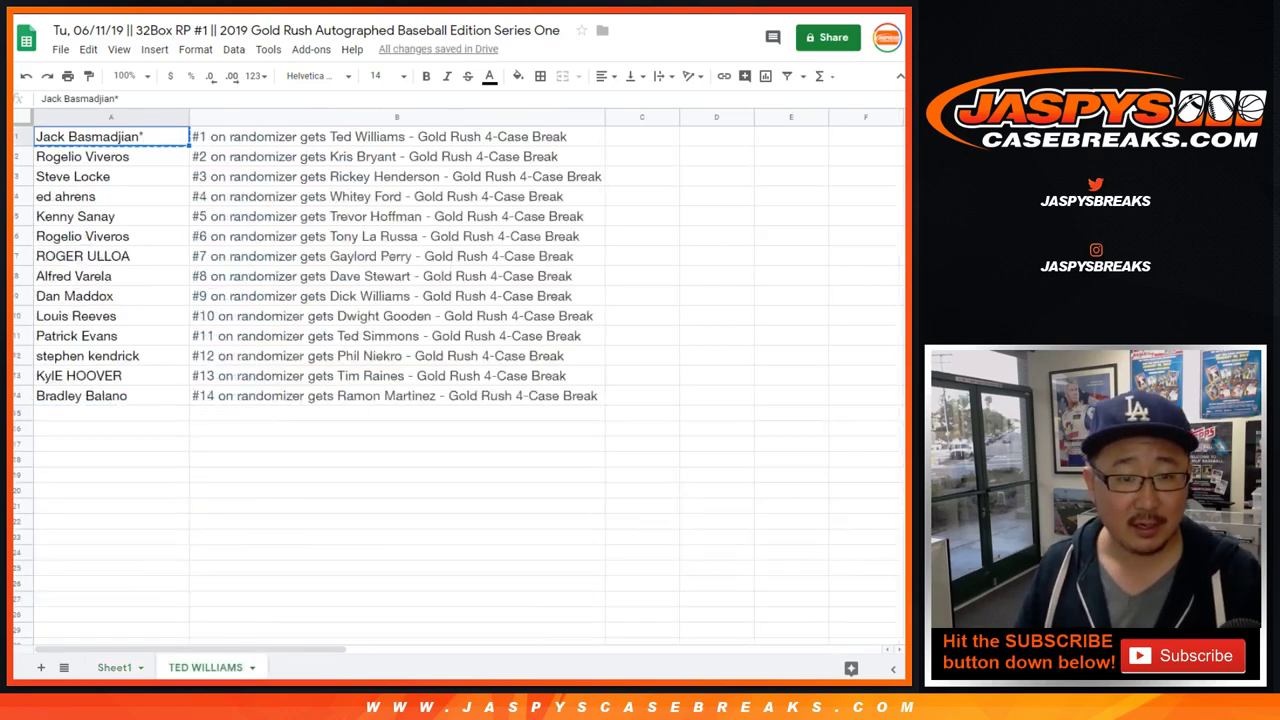
click(82, 156)
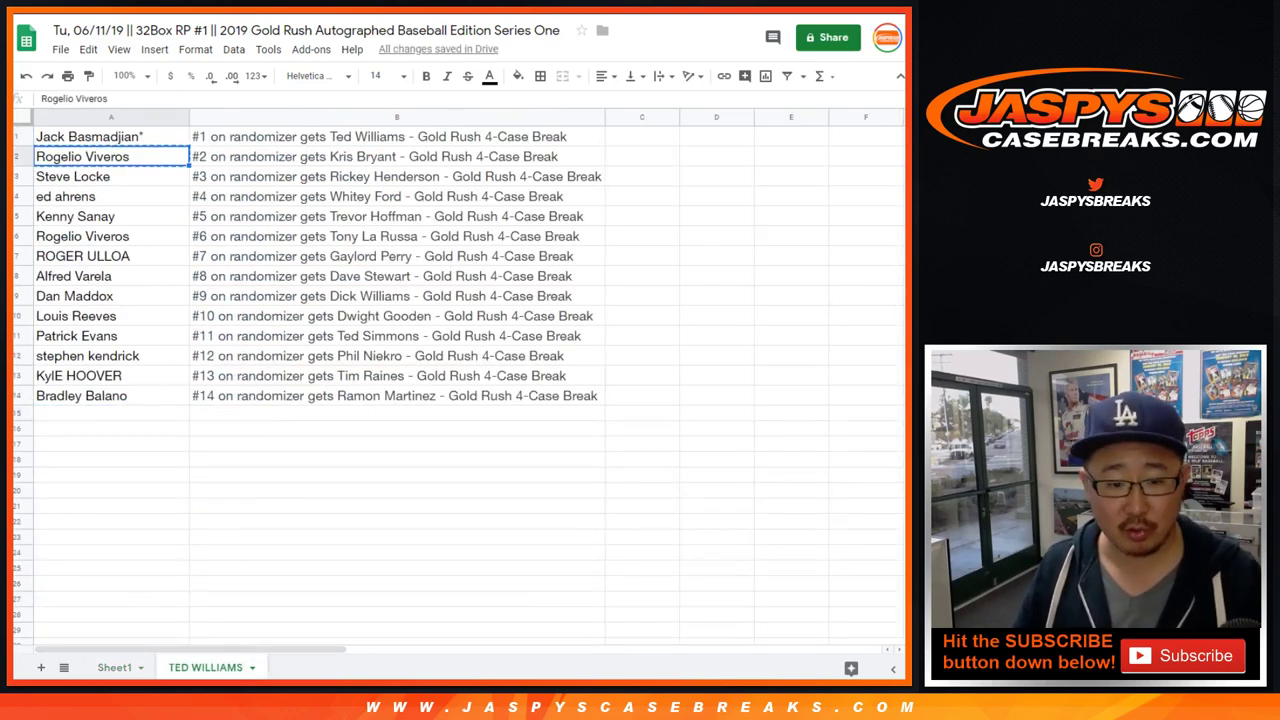
key(ctrl+shift+Page_Up)
scroll(450, 380, up, 10)
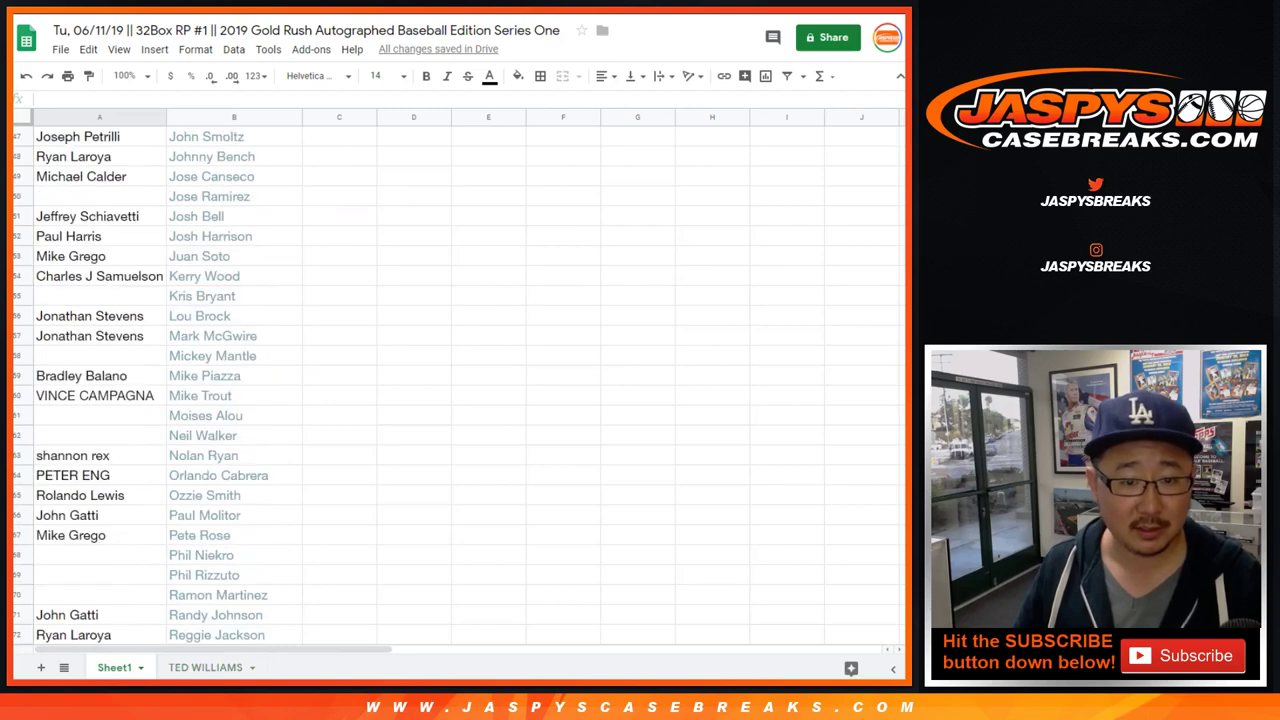
click(99, 296)
key(ctrl+v)
key(Return)
text(^)
key(Return)
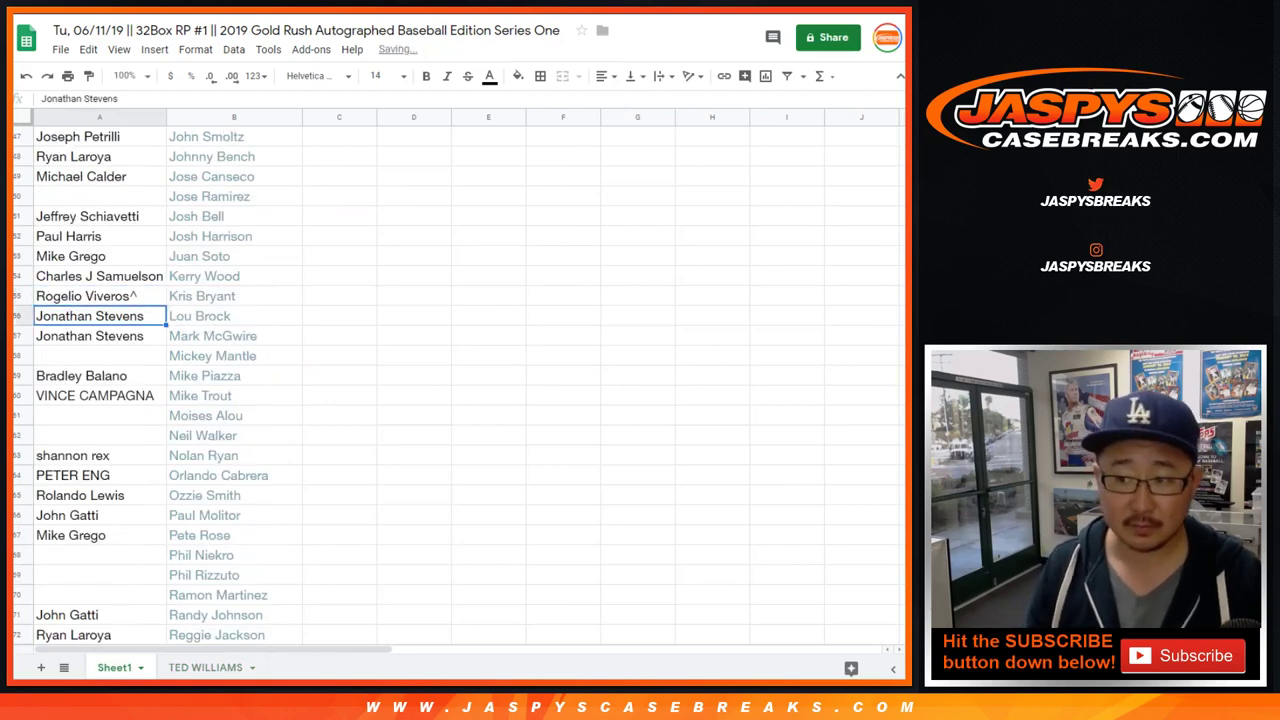
Copy the third buyer into A73 beside Rickey Henderson, marked with ^.
key(ctrl+shift+Page_Down)
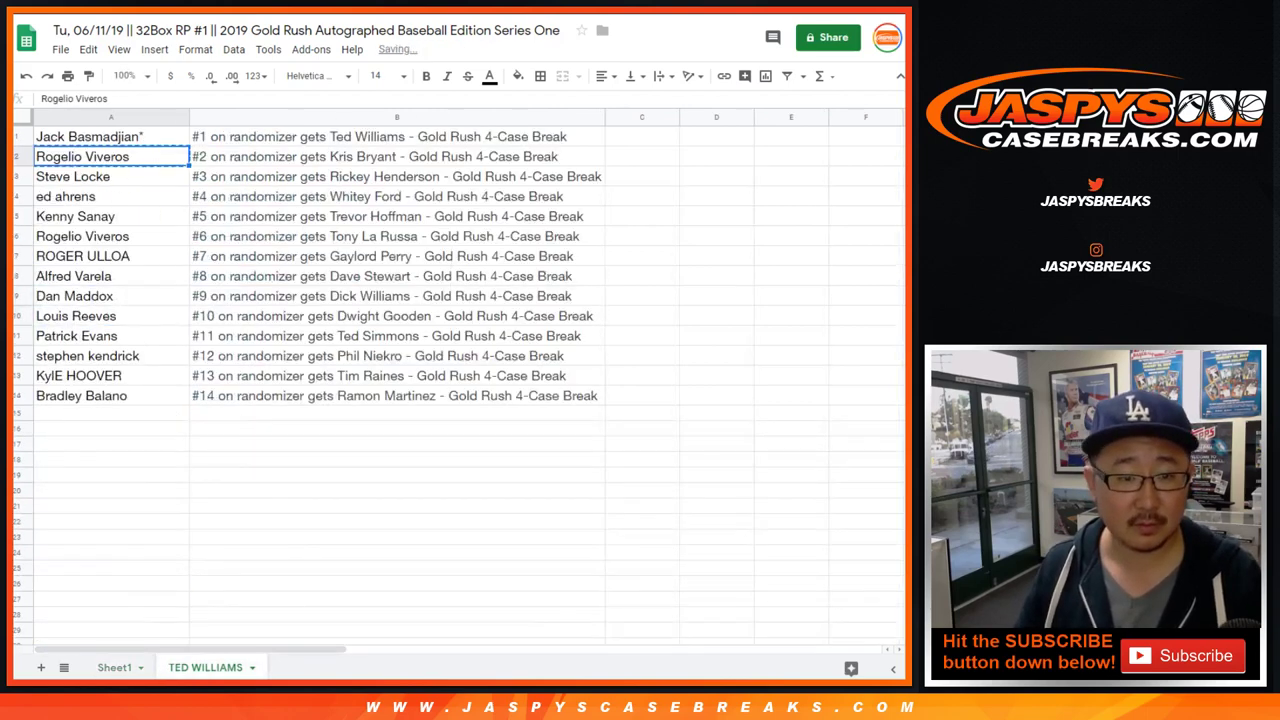
click(73, 176)
key(ctrl+c)
key(ctrl+shift+Page_Up)
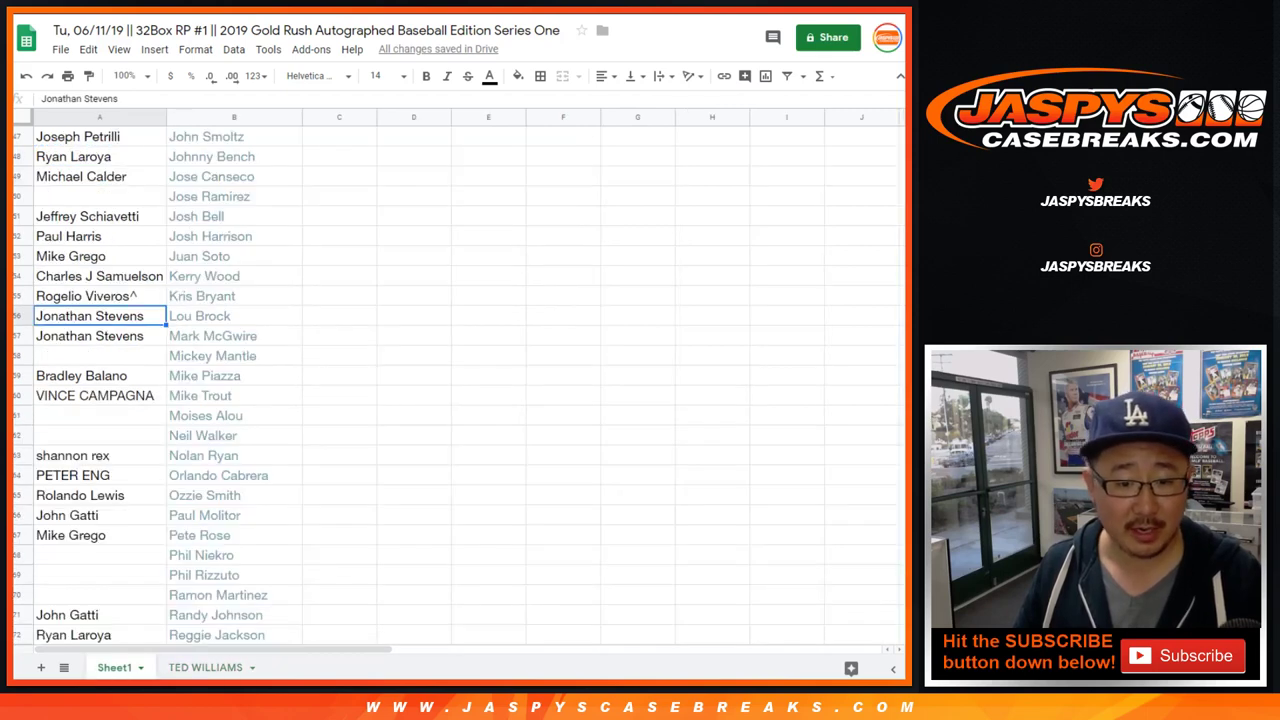
scroll(450, 380, down, 4)
scroll(450, 380, down, 1)
click(73, 375)
key(ctrl+v)
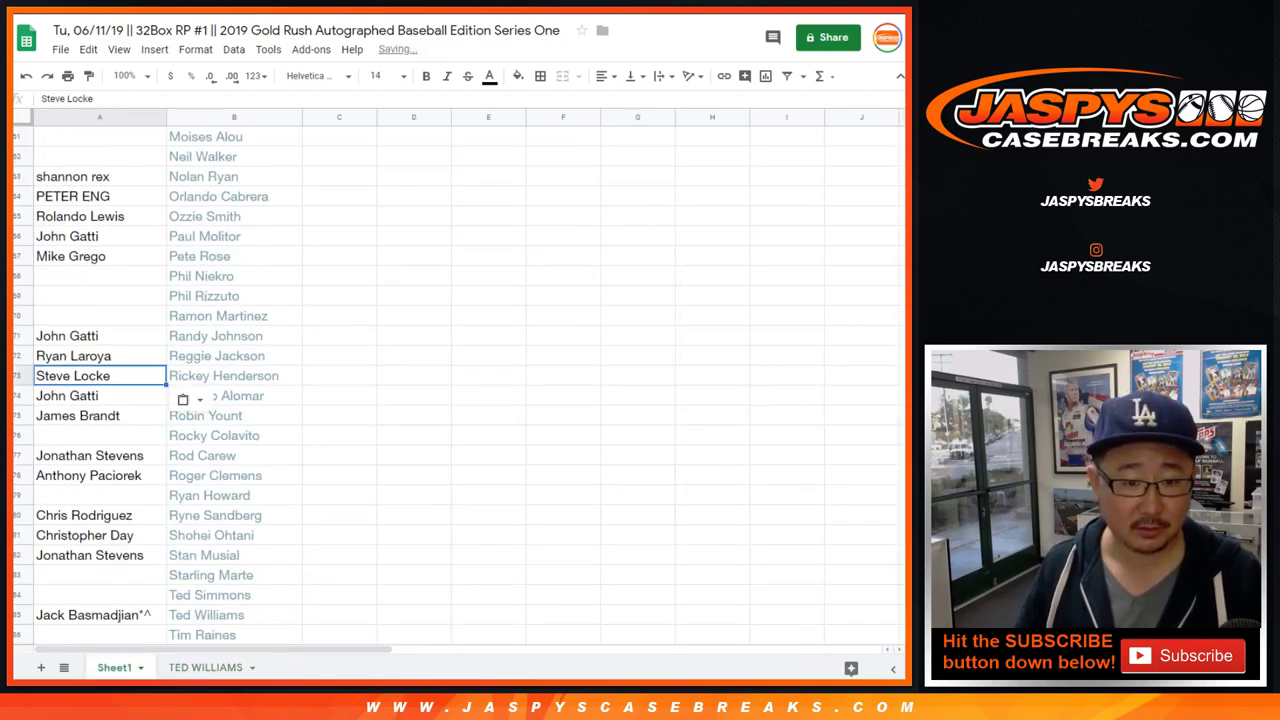
key(Return)
text(^)
key(Return)
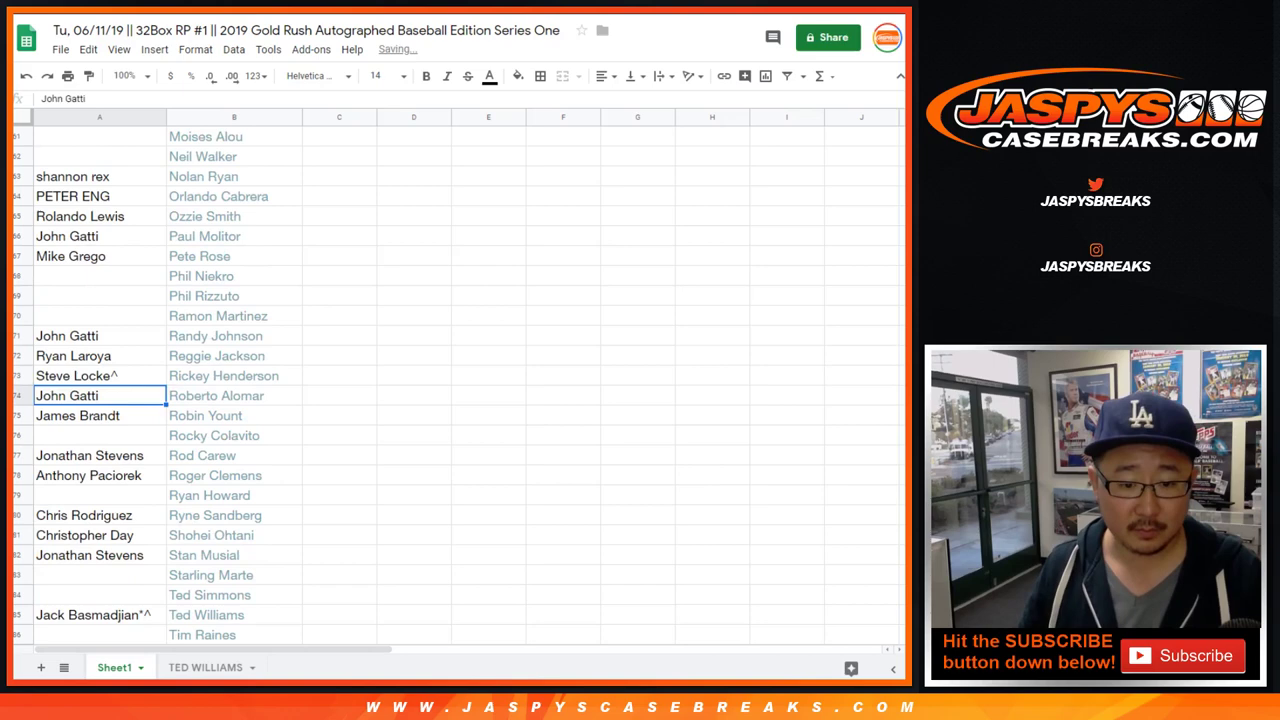
Copy the fourth buyer into A96 beside Whitey Ford, marked with ^.
key(ctrl+shift+Page_Down)
click(65, 196)
key(ctrl+c)
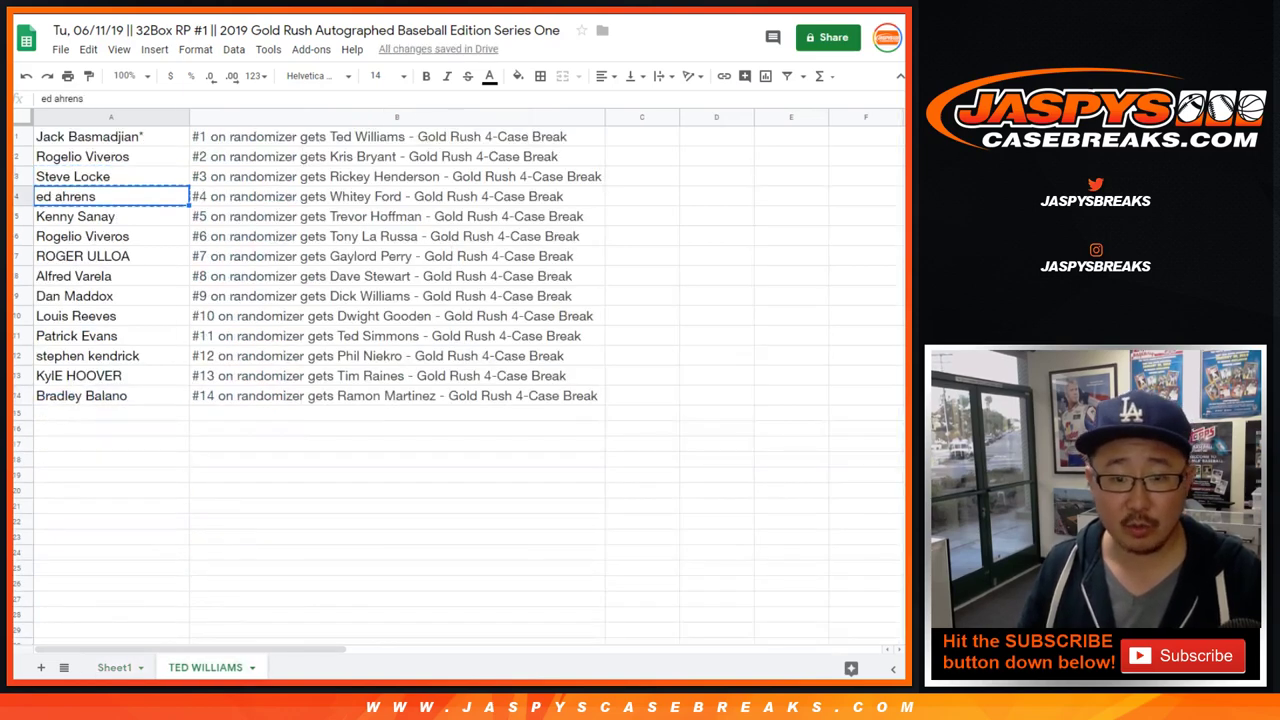
key(ctrl+shift+Page_Up)
scroll(450, 380, down, 5)
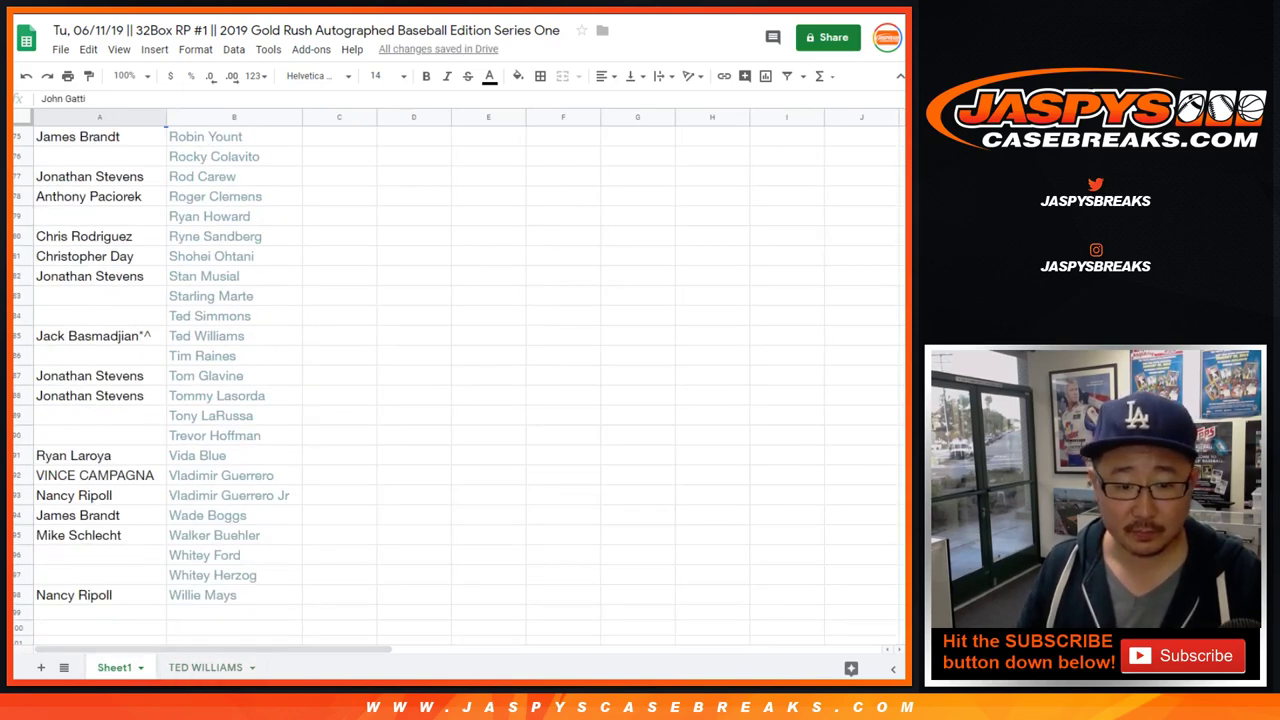
click(99, 555)
key(ctrl+v)
key(F2)
text(^)
key(Return)
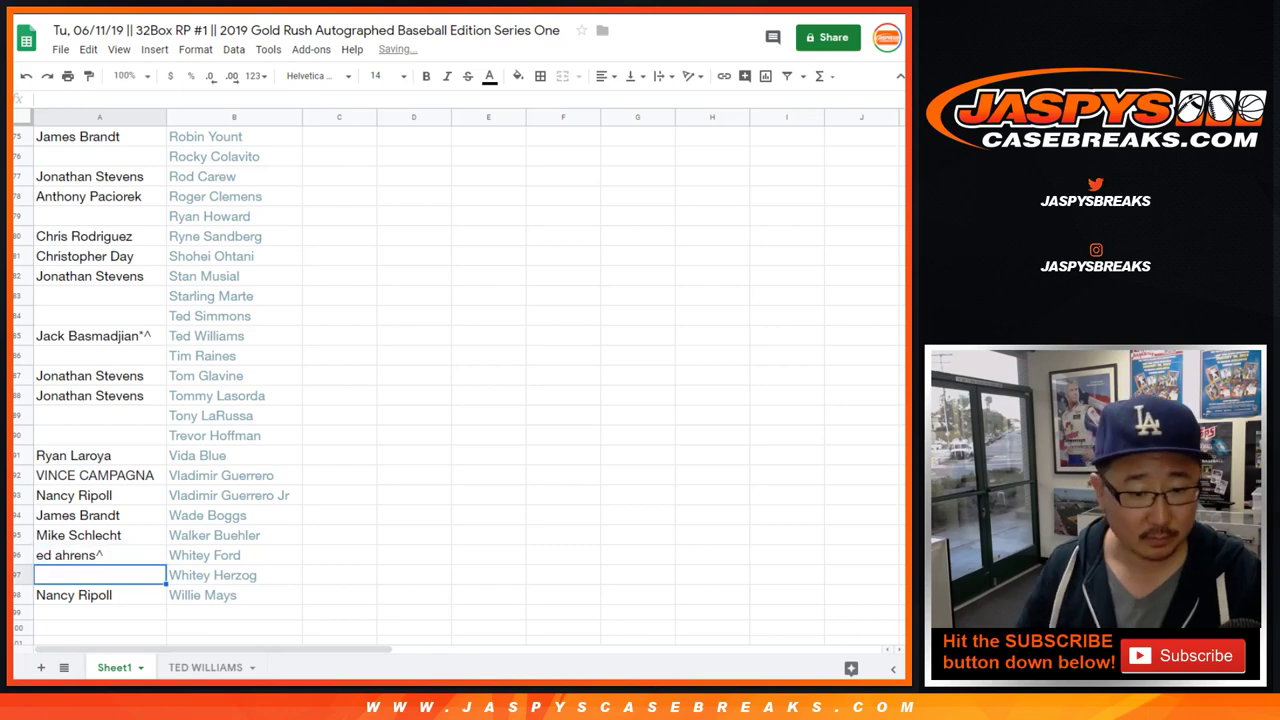
key(ctrl+shift+Page_Down)
key(Down)
key(ctrl+c)
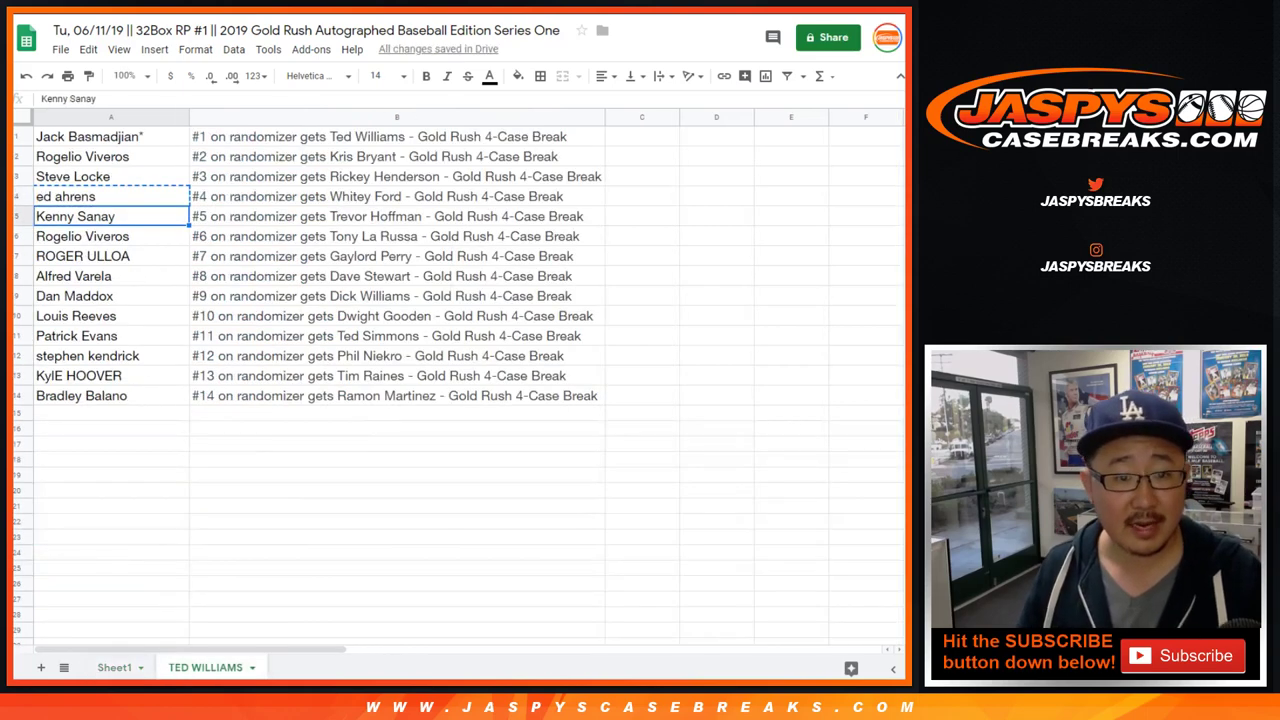
key(ctrl+shift+Page_Up)
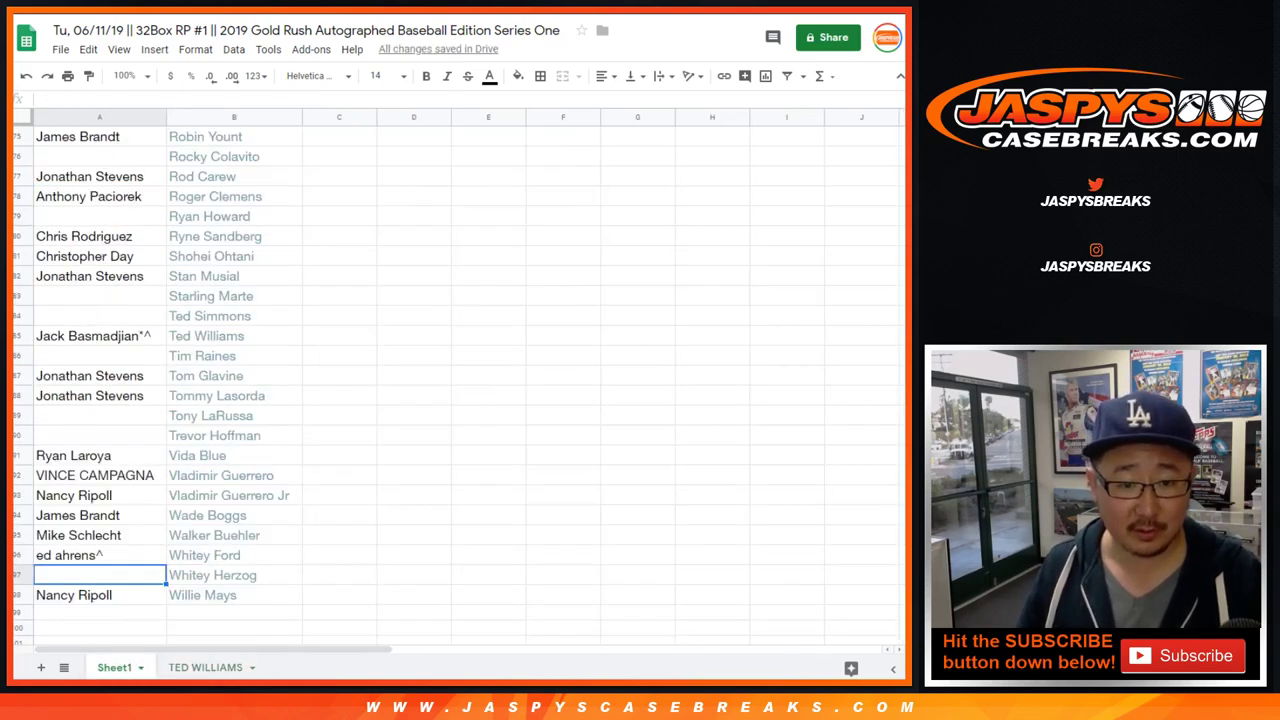
click(99, 435)
key(ctrl+v)
key(F2)
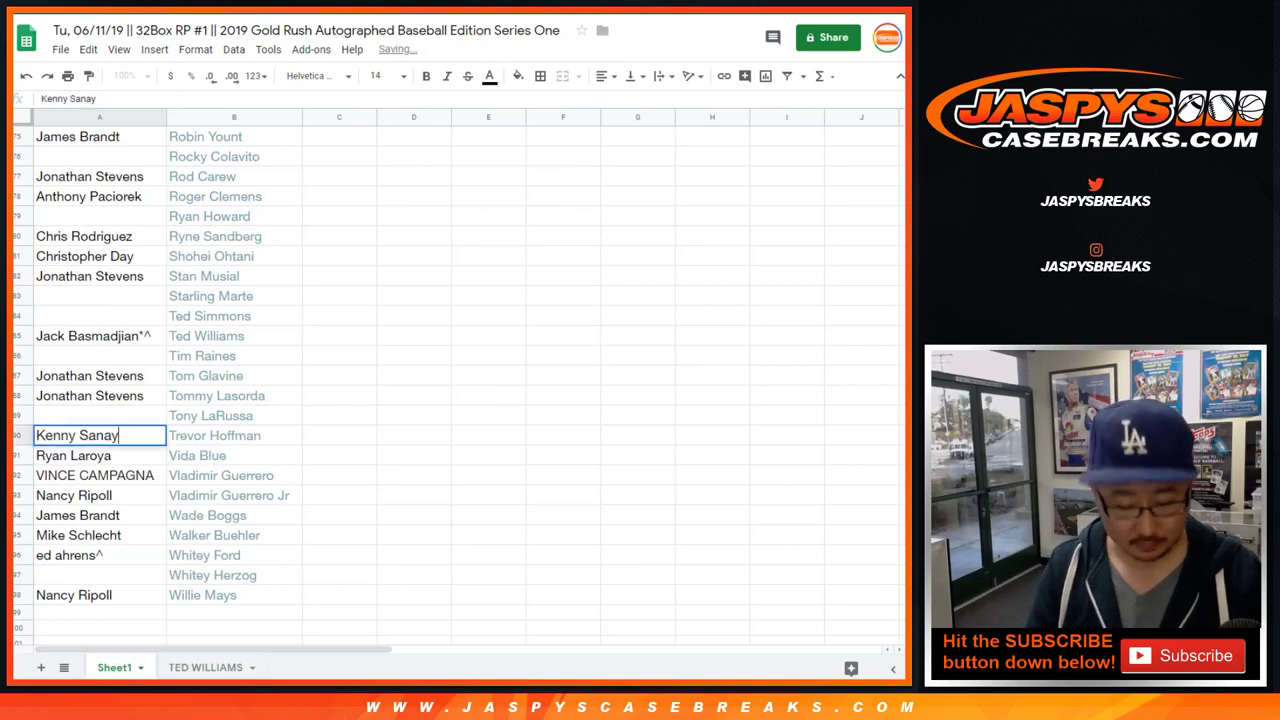
text(^)
key(Return)
Copy the sixth buyer into A89 beside Tony LaRussa, marked with ^.
key(ctrl+shift+Page_Down)
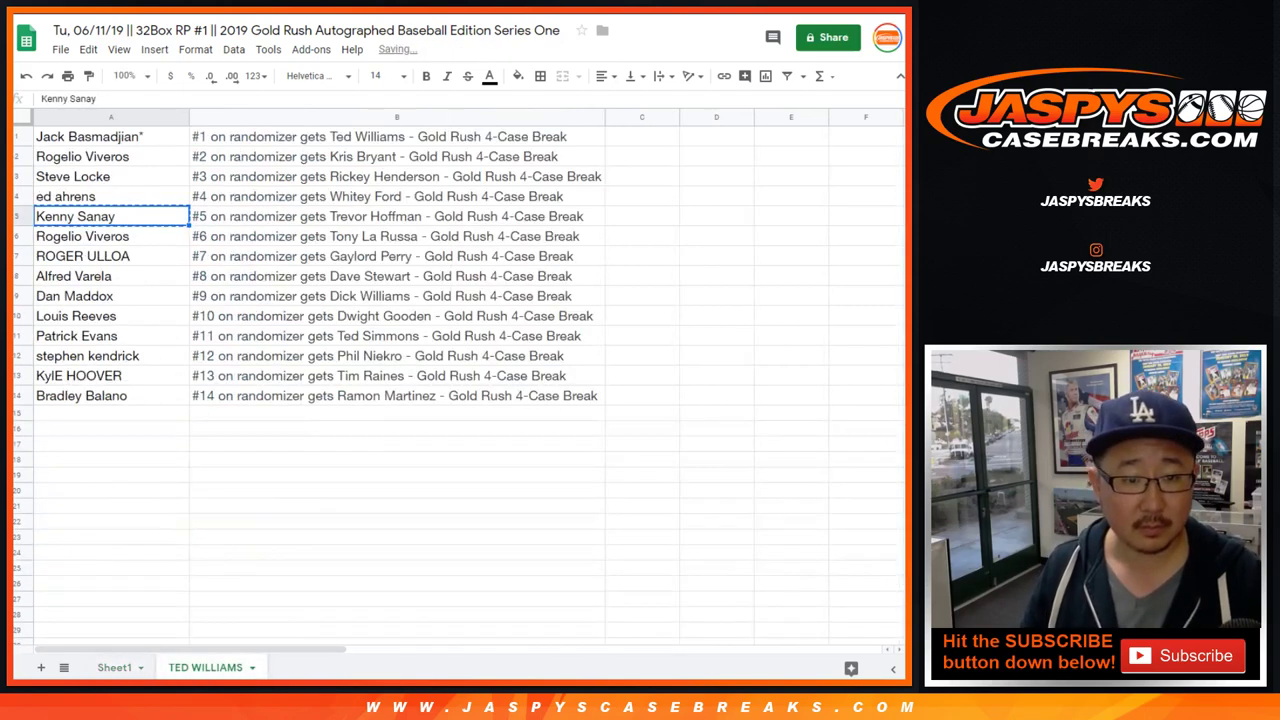
key(Down)
key(ctrl+c)
key(ctrl+shift+Page_Up)
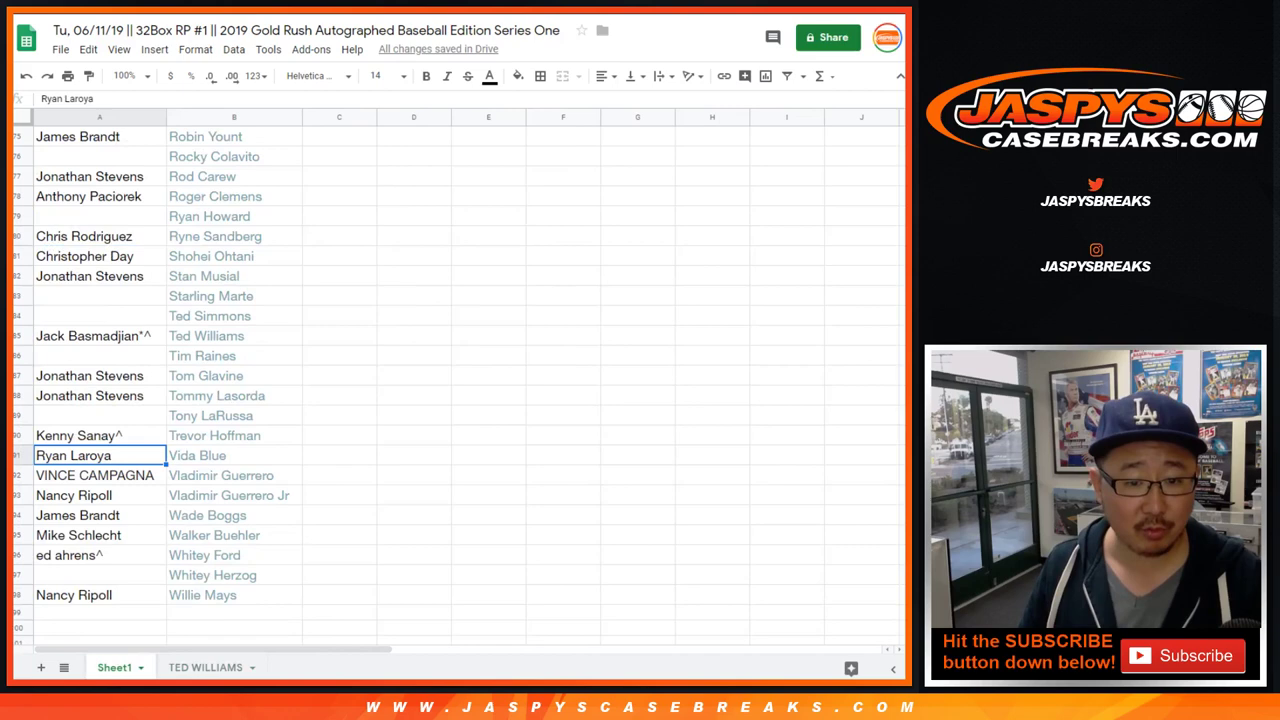
click(99, 415)
key(ctrl+v)
key(F2)
text(^)
key(Return)
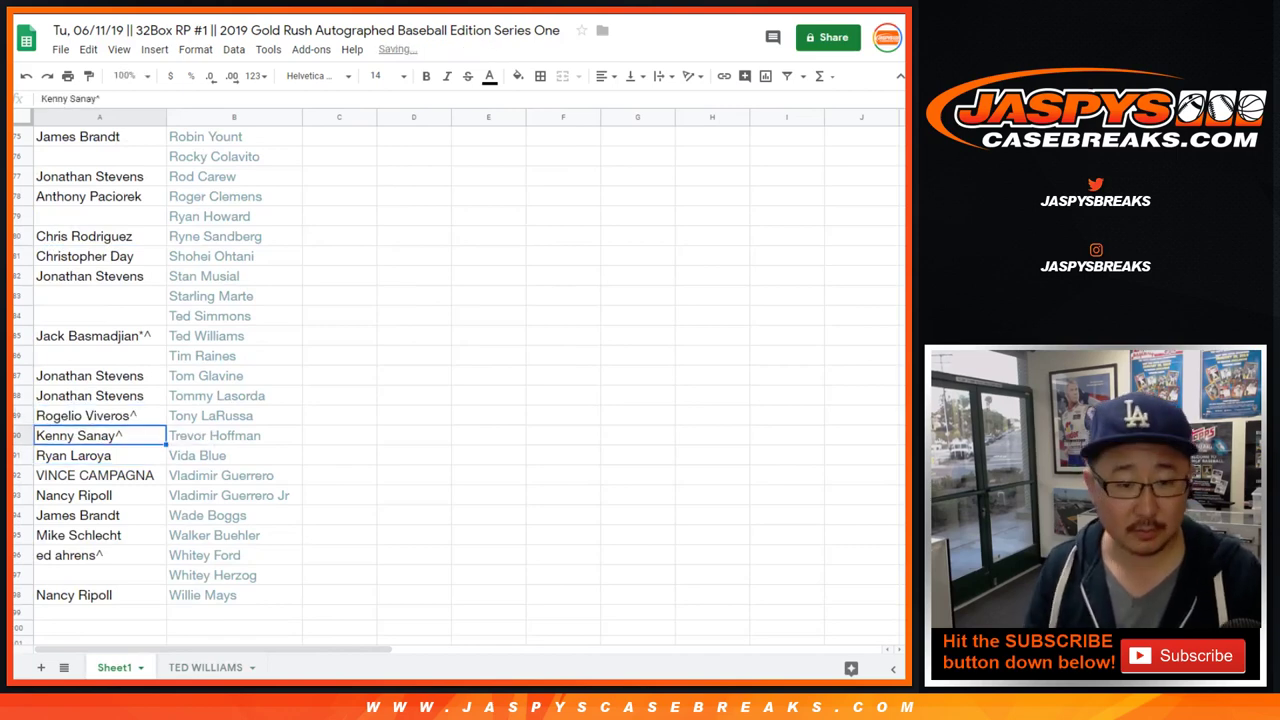
Copy the seventh buyer and add the ^ winner mark to the buyer entry beside Gaylord Perry.
key(ctrl+shift+Page_Down)
key(Down)
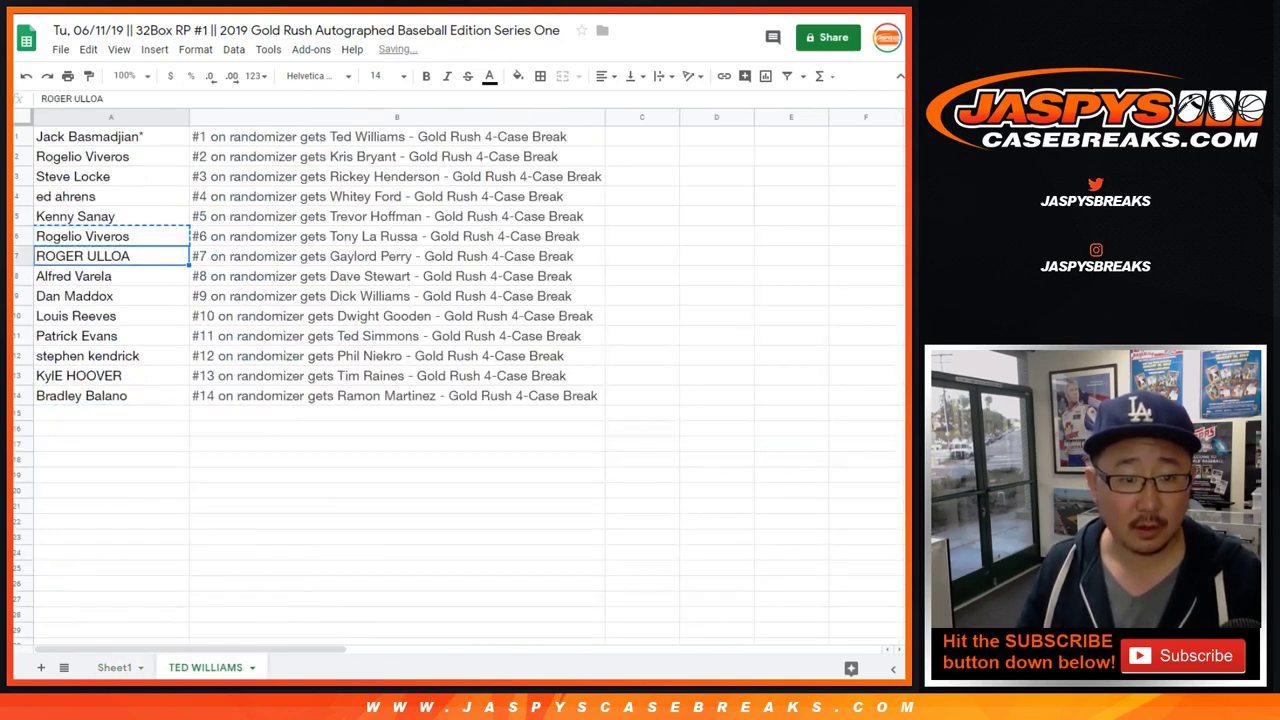
key(ctrl+c)
key(ctrl+shift+Page_Up)
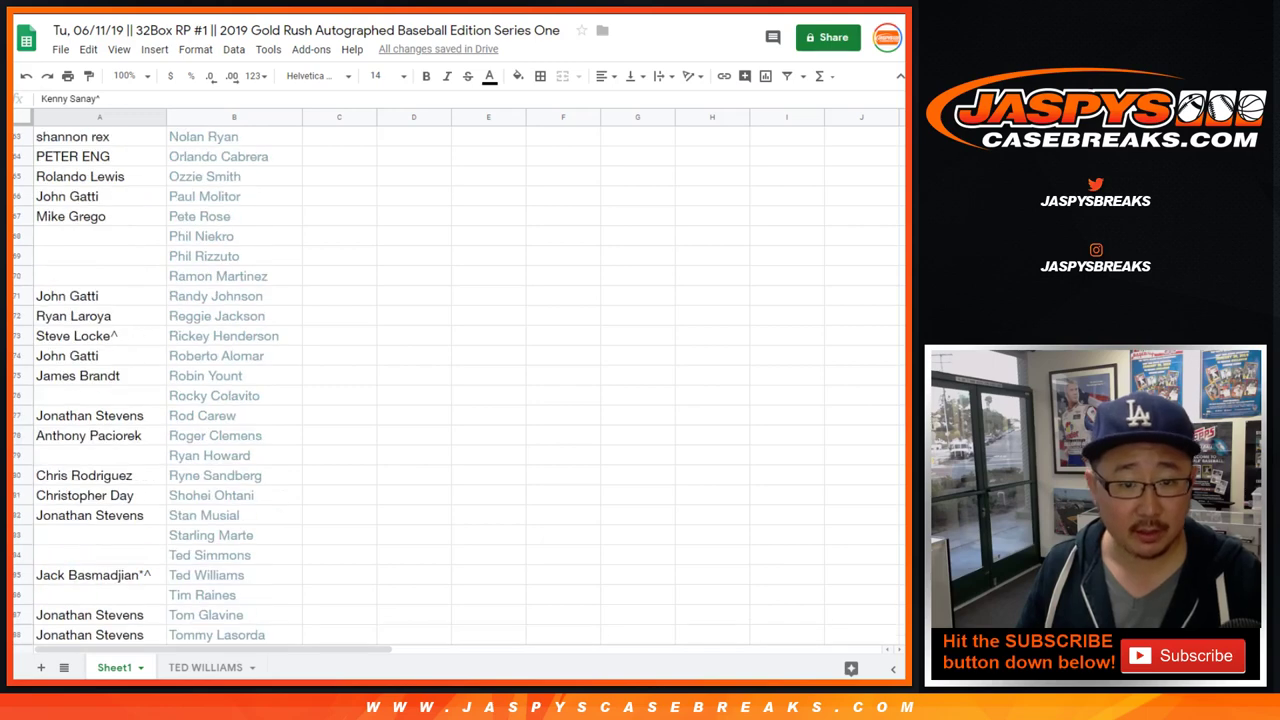
scroll(450, 385, up, 3)
scroll(450, 385, up, 3)
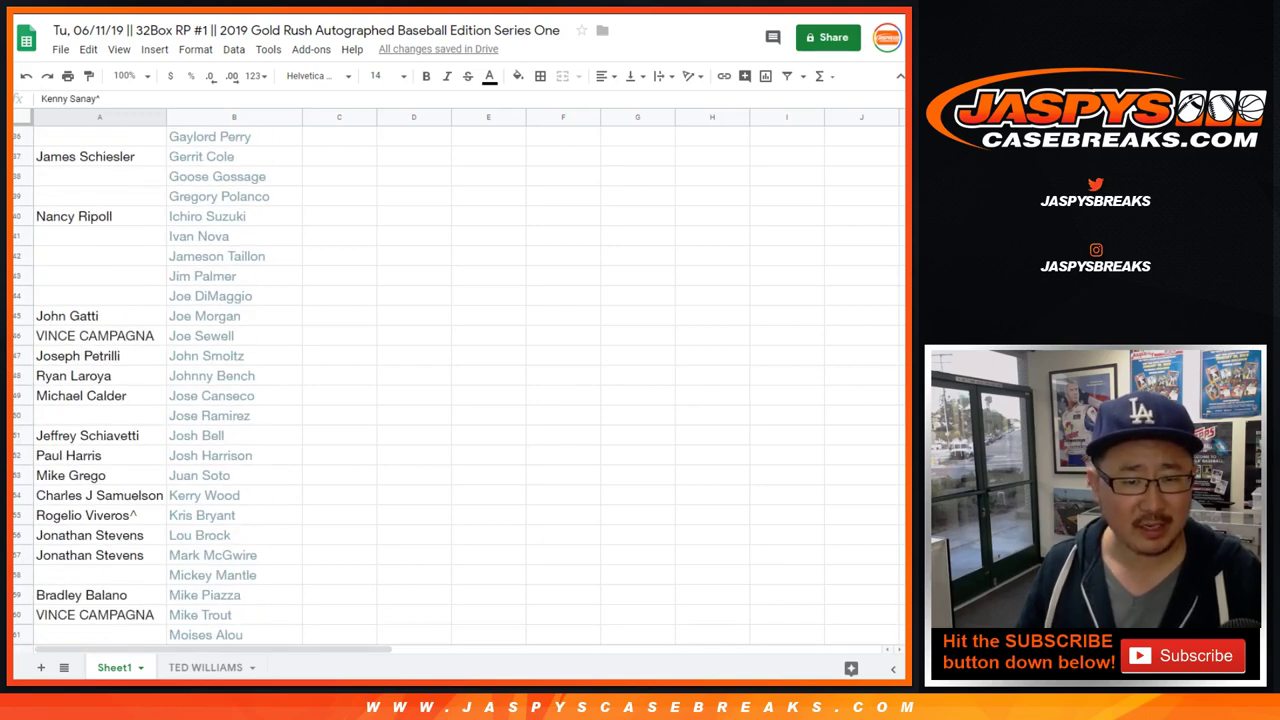
scroll(450, 385, up, 2)
double_click(85, 276)
key(ctrl+v)
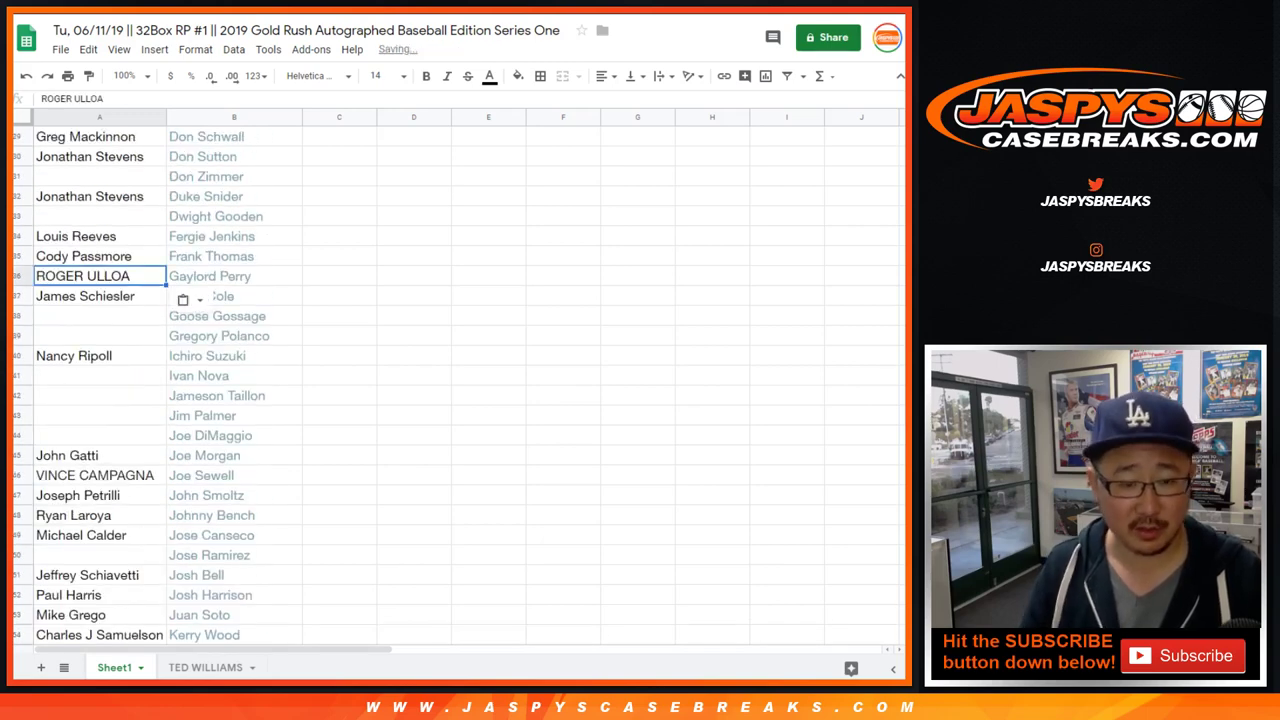
key(Return)
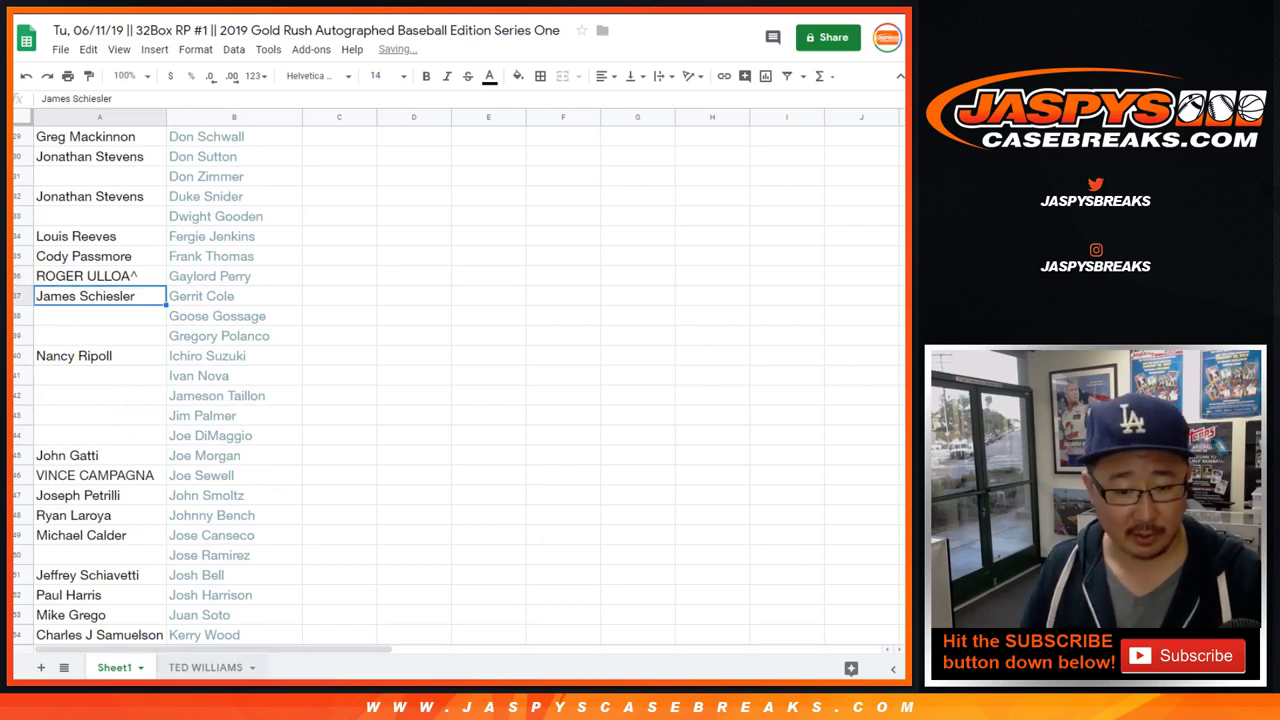
key(ctrl+shift+Page_Down)
click(73, 276)
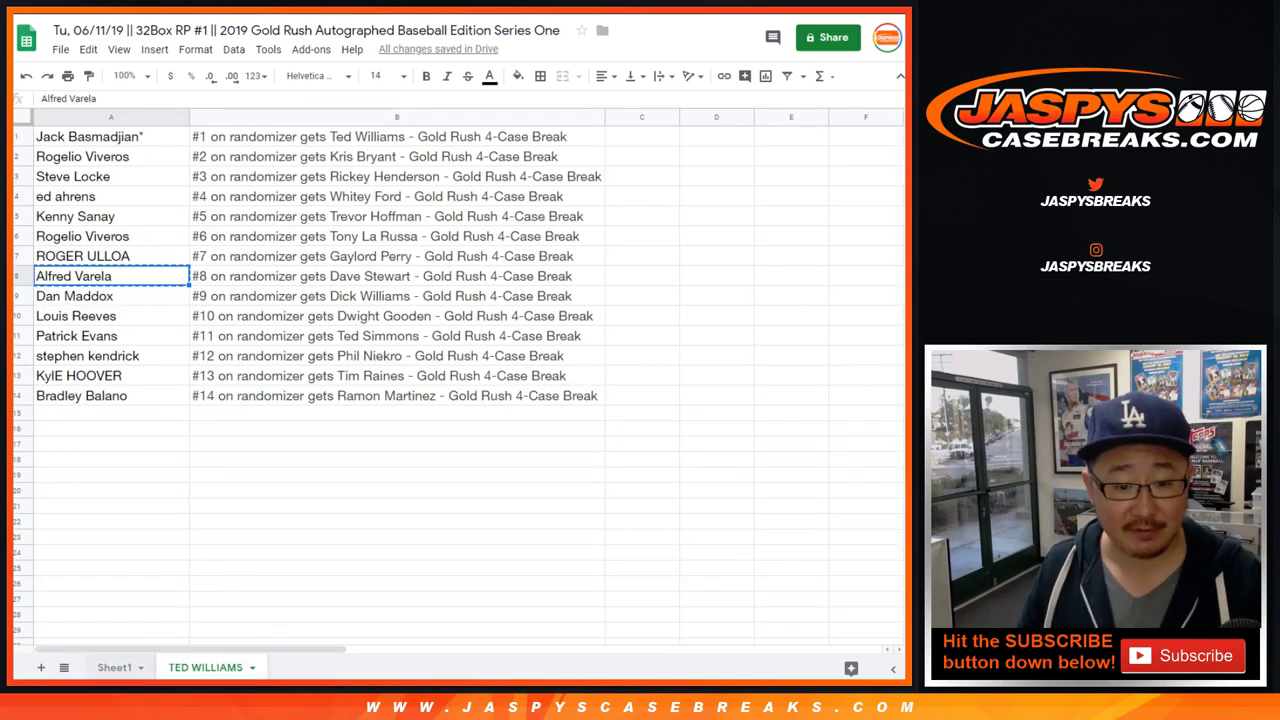
key(ctrl+shift+Page_Up)
double_click(85, 296)
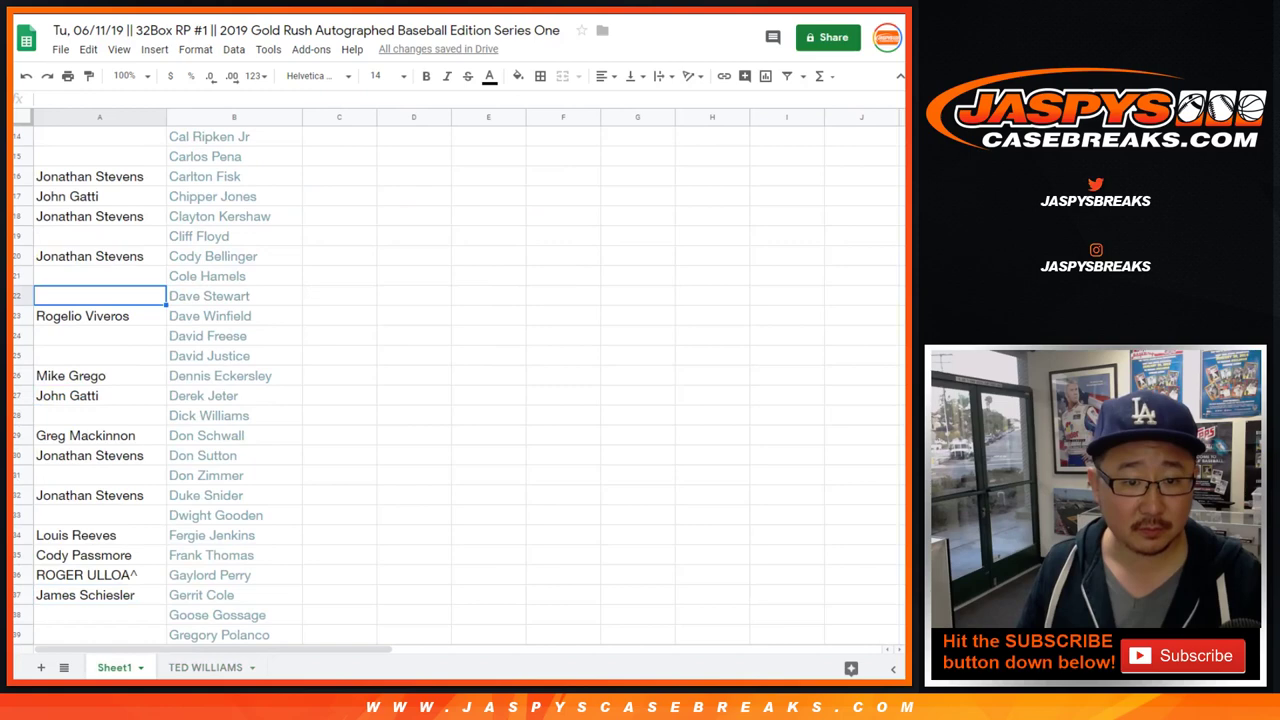
key(ctrl+v)
text(^)
key(Return)
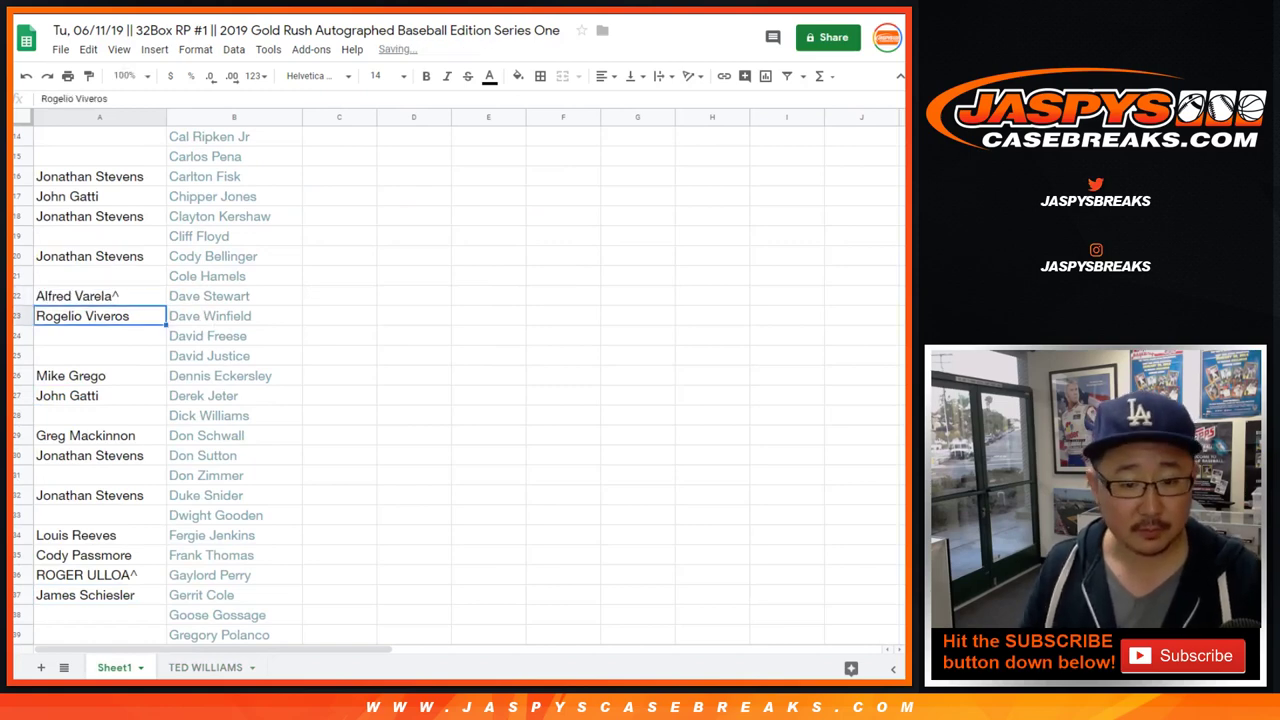
key(ctrl+shift+Page_Down)
key(Down)
key(ctrl+c)
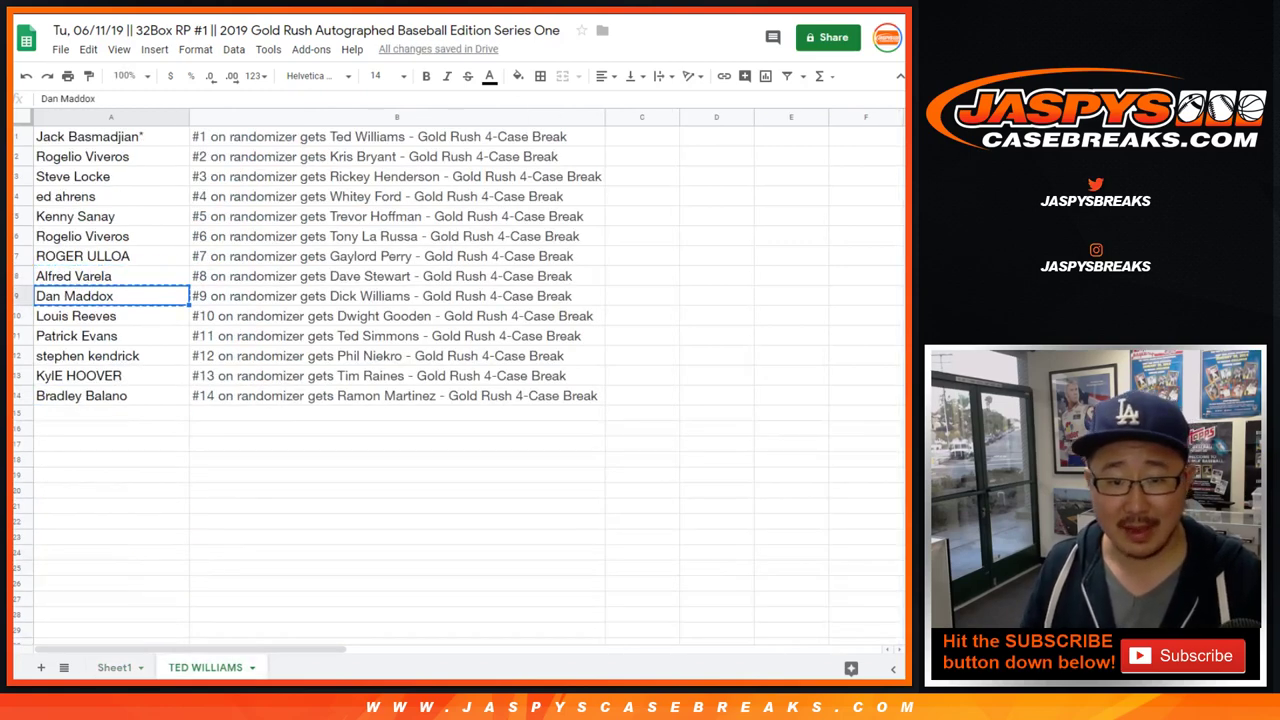
key(ctrl+shift+Page_Up)
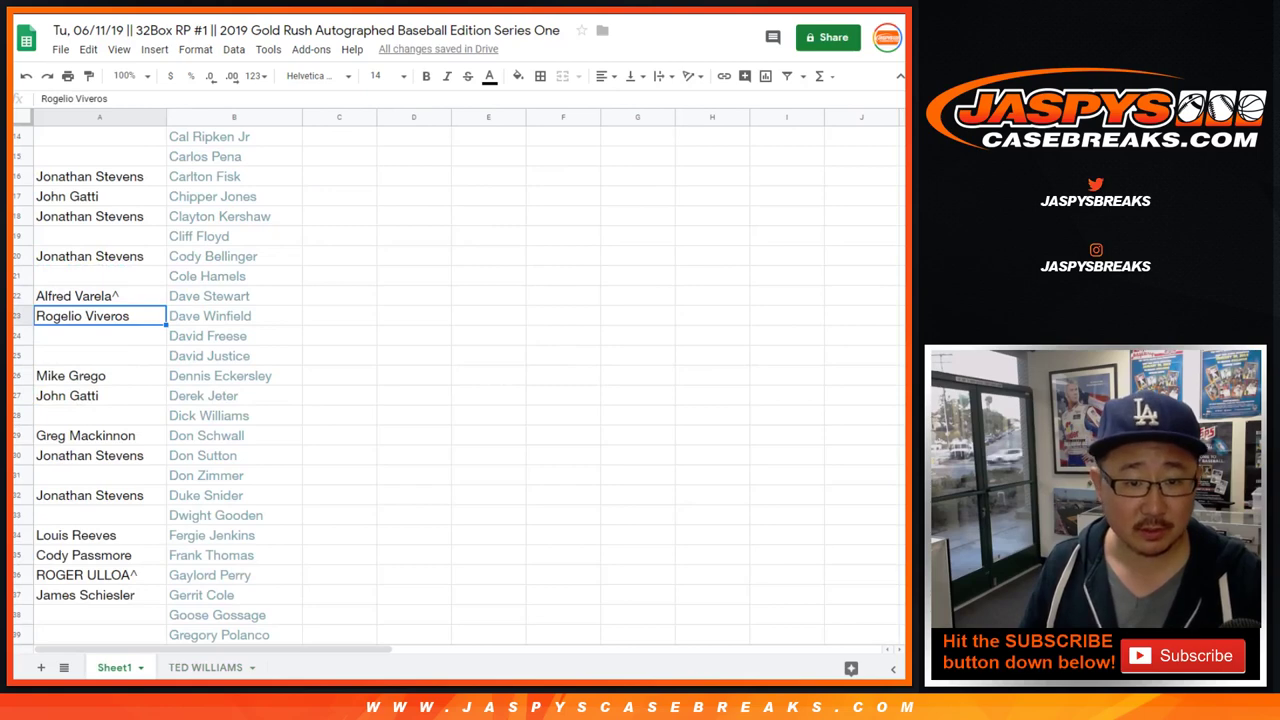
click(99, 415)
key(ctrl+v)
key(Return)
text(*)
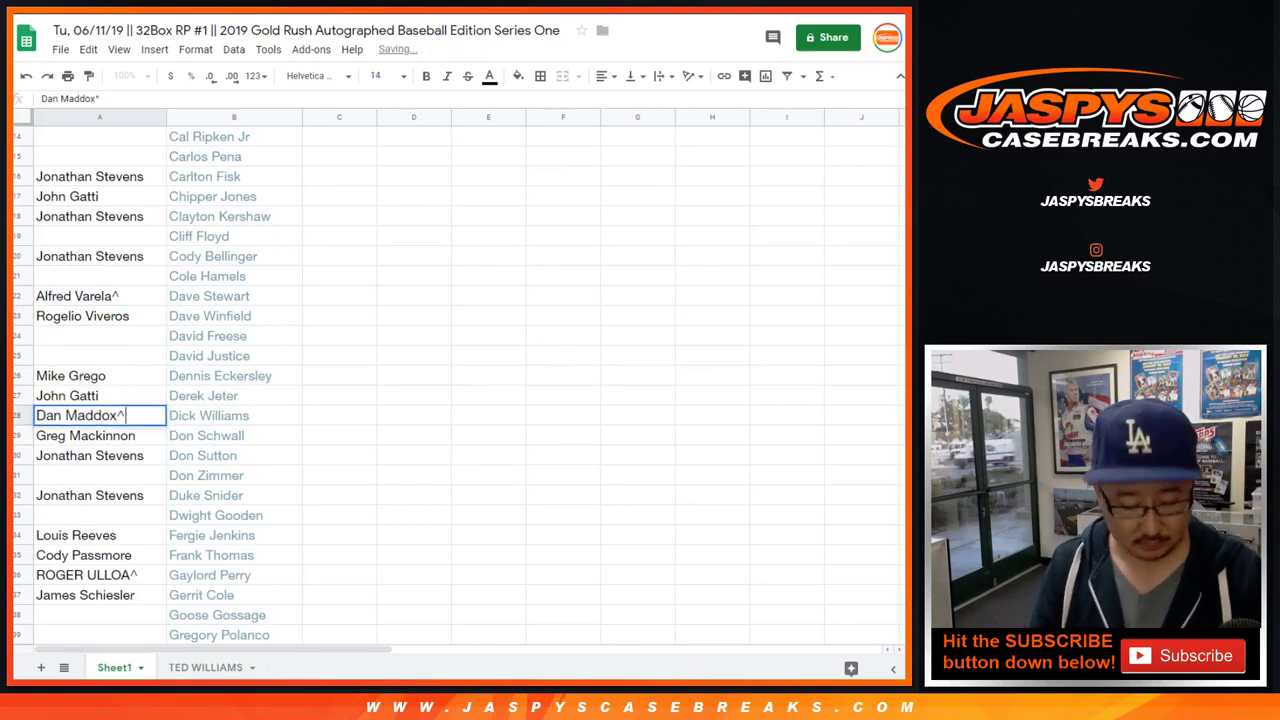
key(Return)
Copy buyer #10 beside Dwight Gooden on Sheet1 with ^ appended.
key(ctrl+shift+Page_Down)
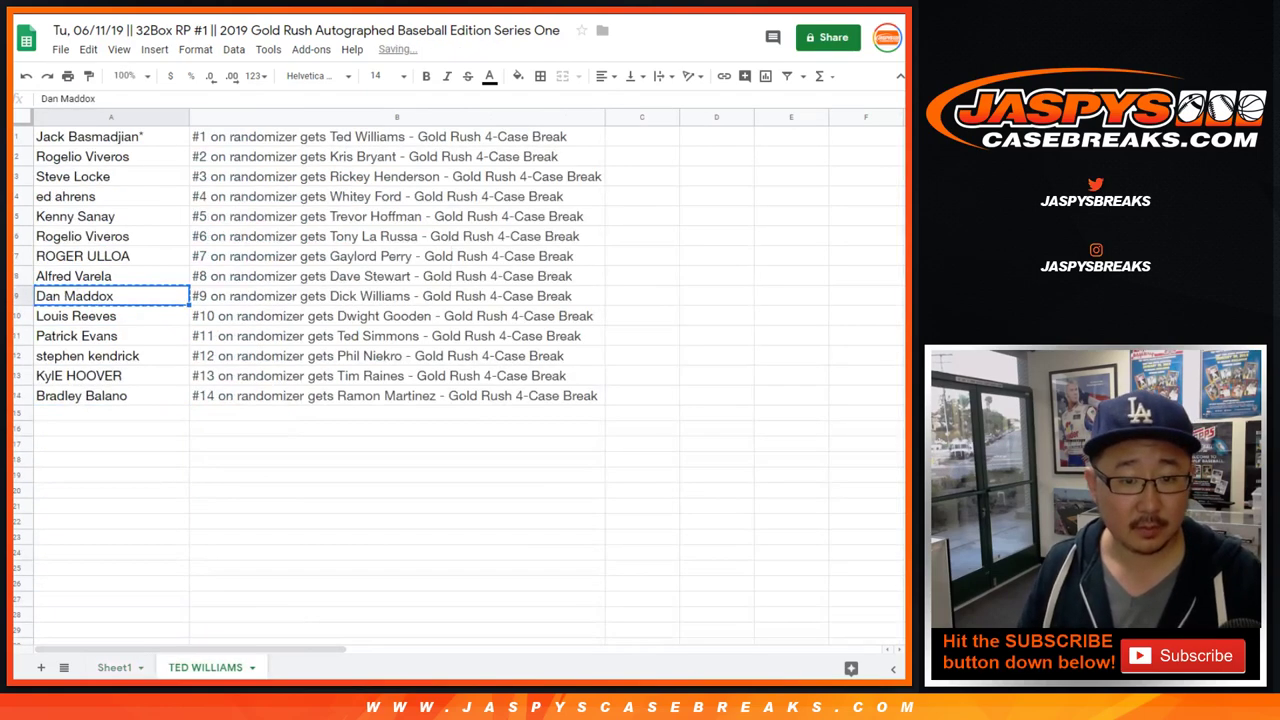
key(Down)
key(ctrl+c)
key(ctrl+shift+Page_Up)
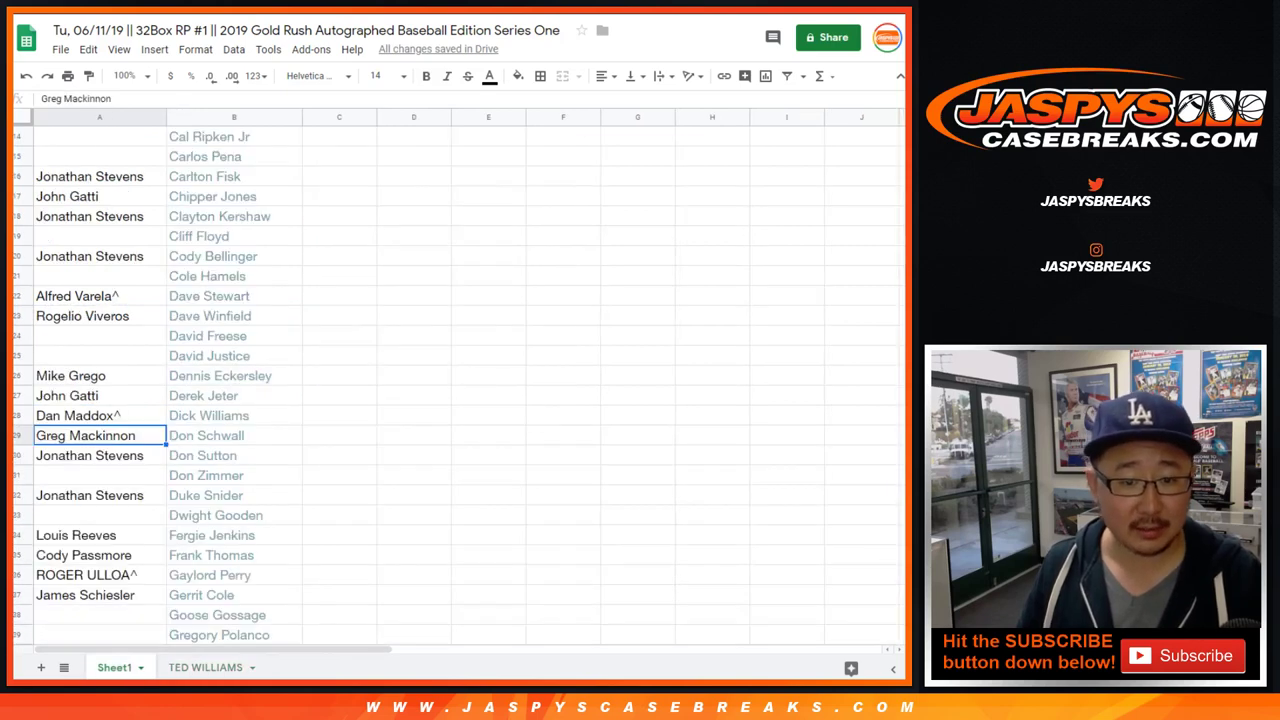
scroll(450, 380, down, 2)
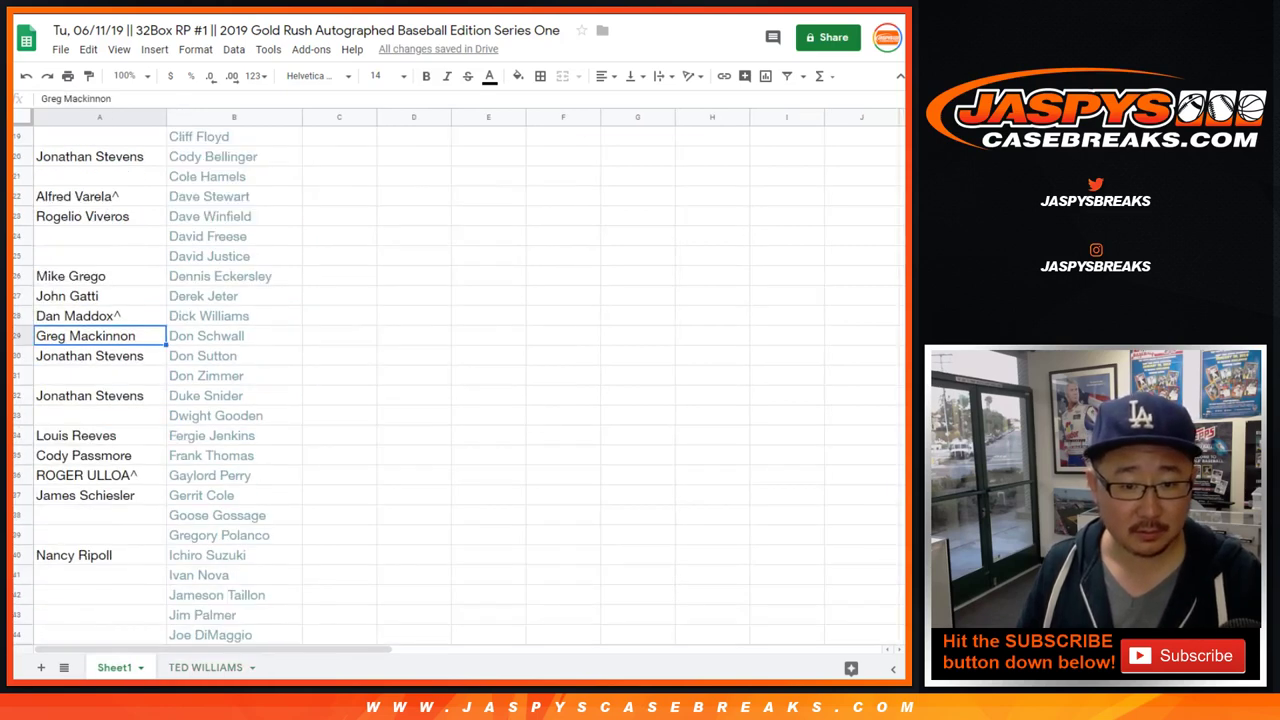
click(76, 415)
key(ctrl+v)
key(Return)
text(^)
key(Return)
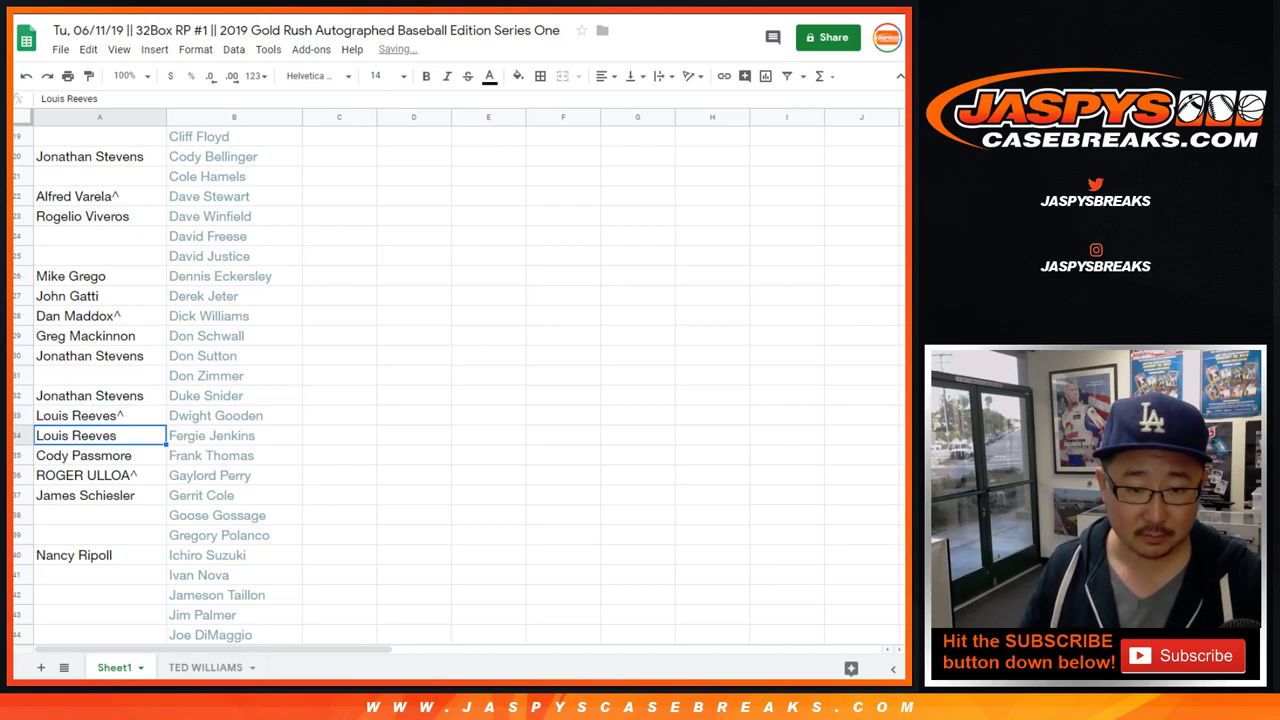
key(ctrl+shift+Page_Down)
key(Down)
key(ctrl+c)
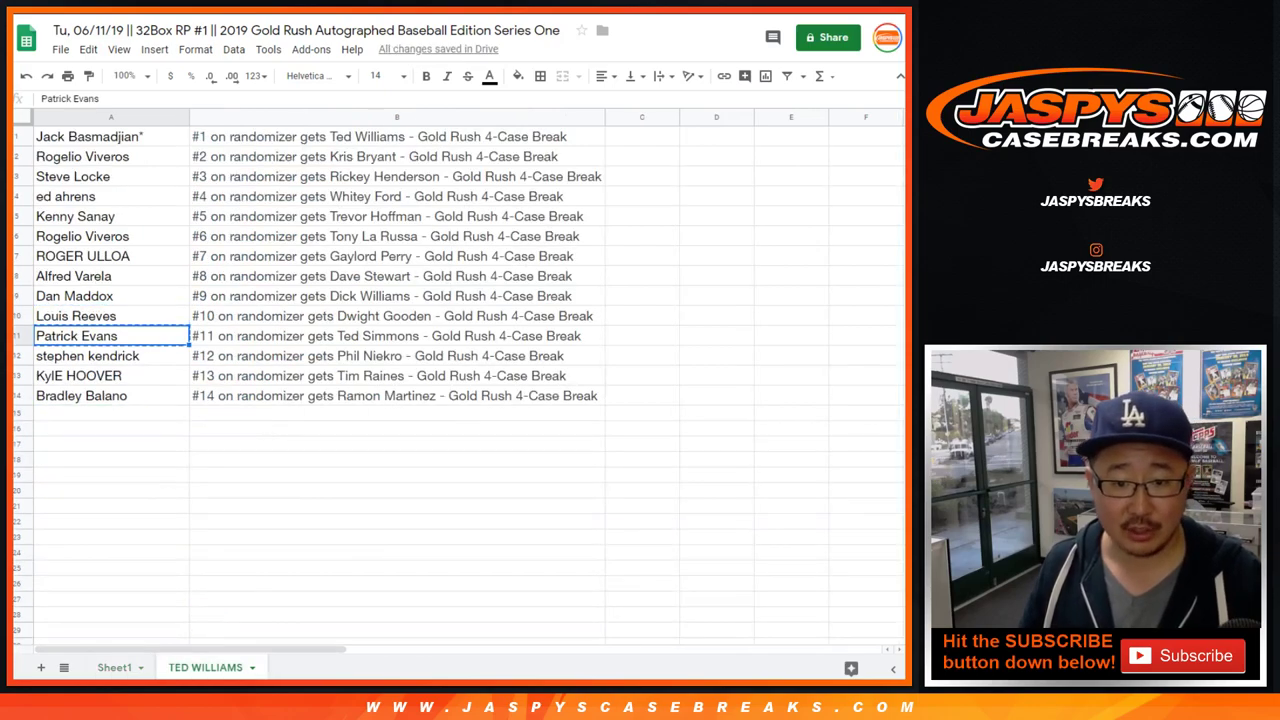
key(ctrl+shift+Page_Up)
scroll(450, 380, down, 8)
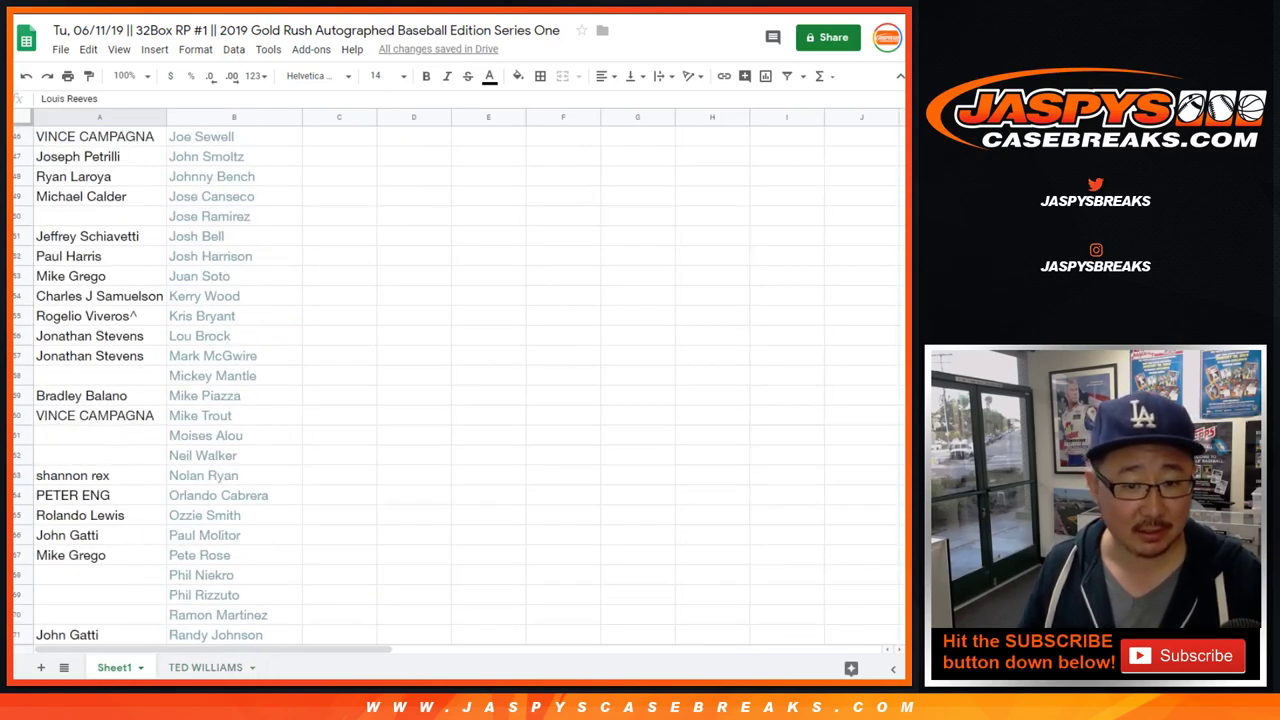
scroll(450, 380, down, 4)
scroll(450, 380, down, 6)
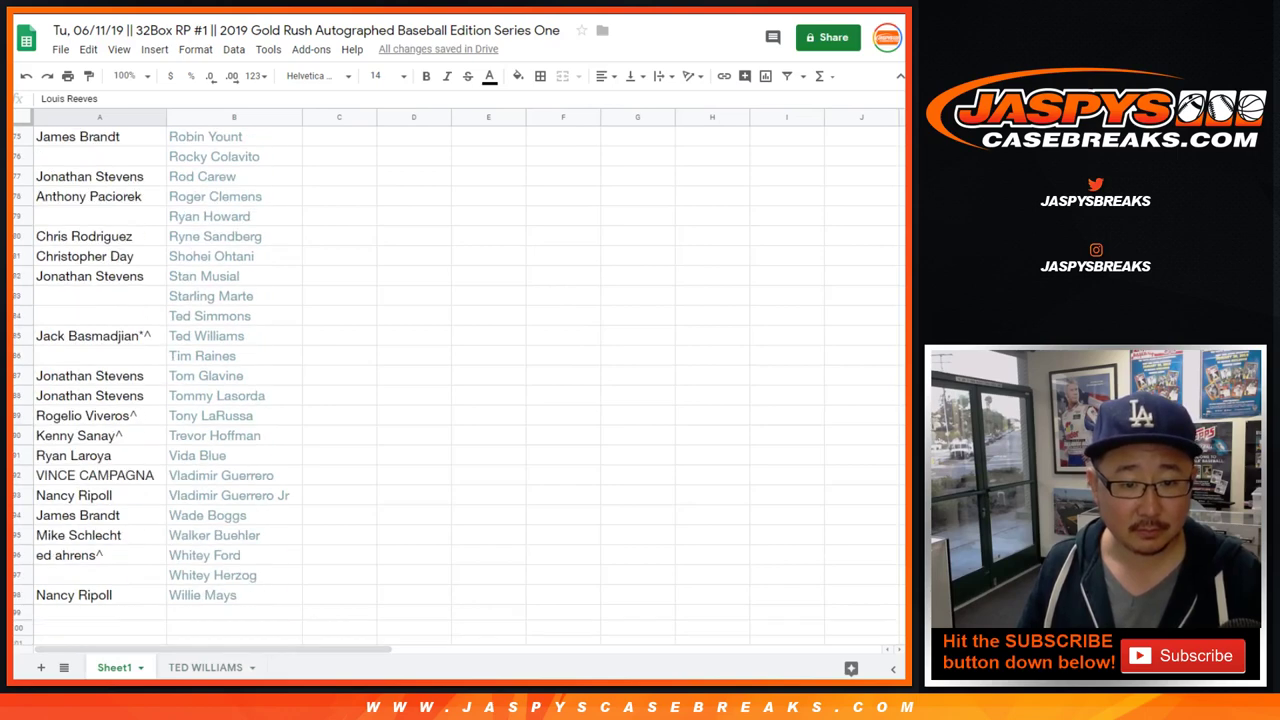
click(99, 315)
text(Patrick Evans^)
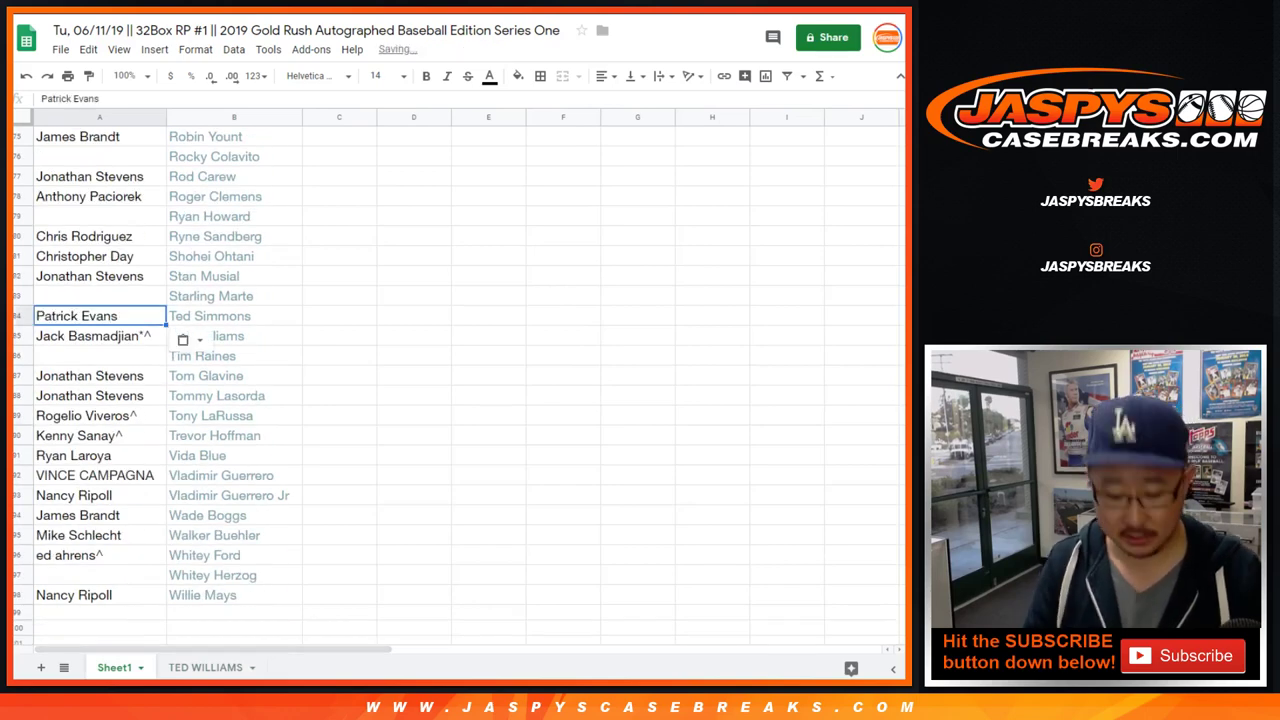
key(Return)
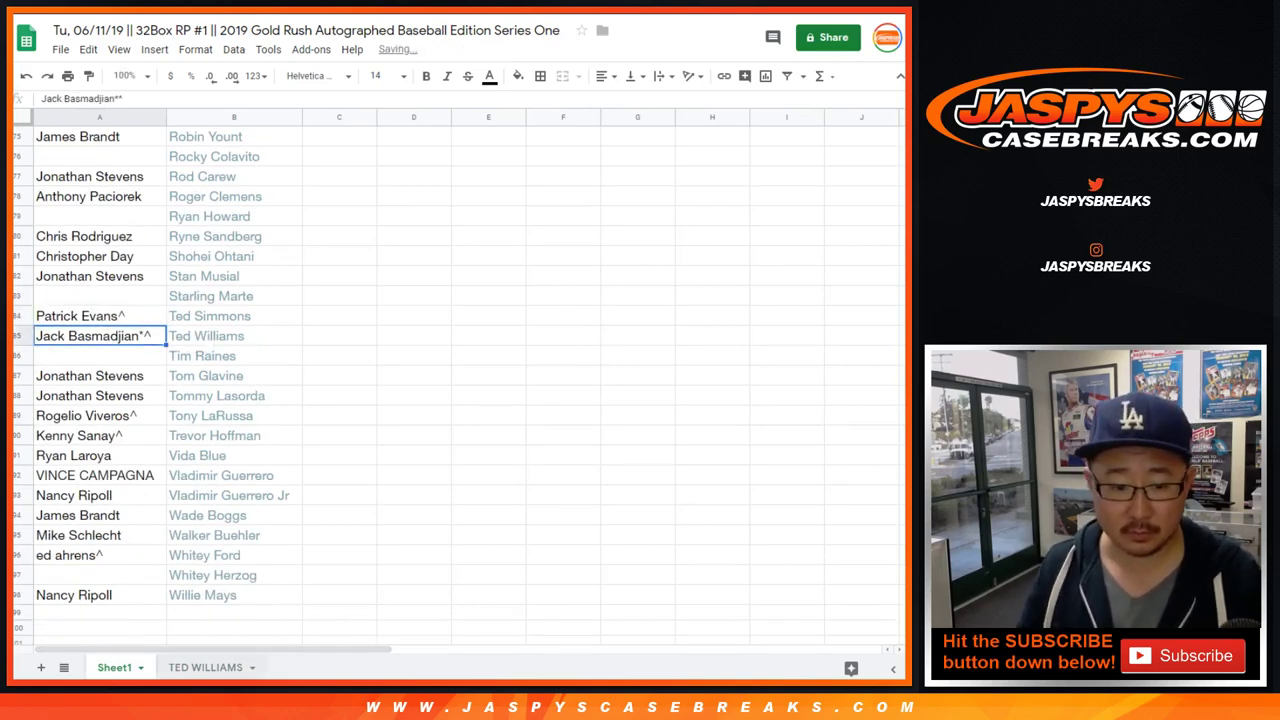
Copy buyer #12 beside Phil Niekro and append ^.
key(ctrl+shift+Page_Down)
click(87, 355)
key(ctrl+c)
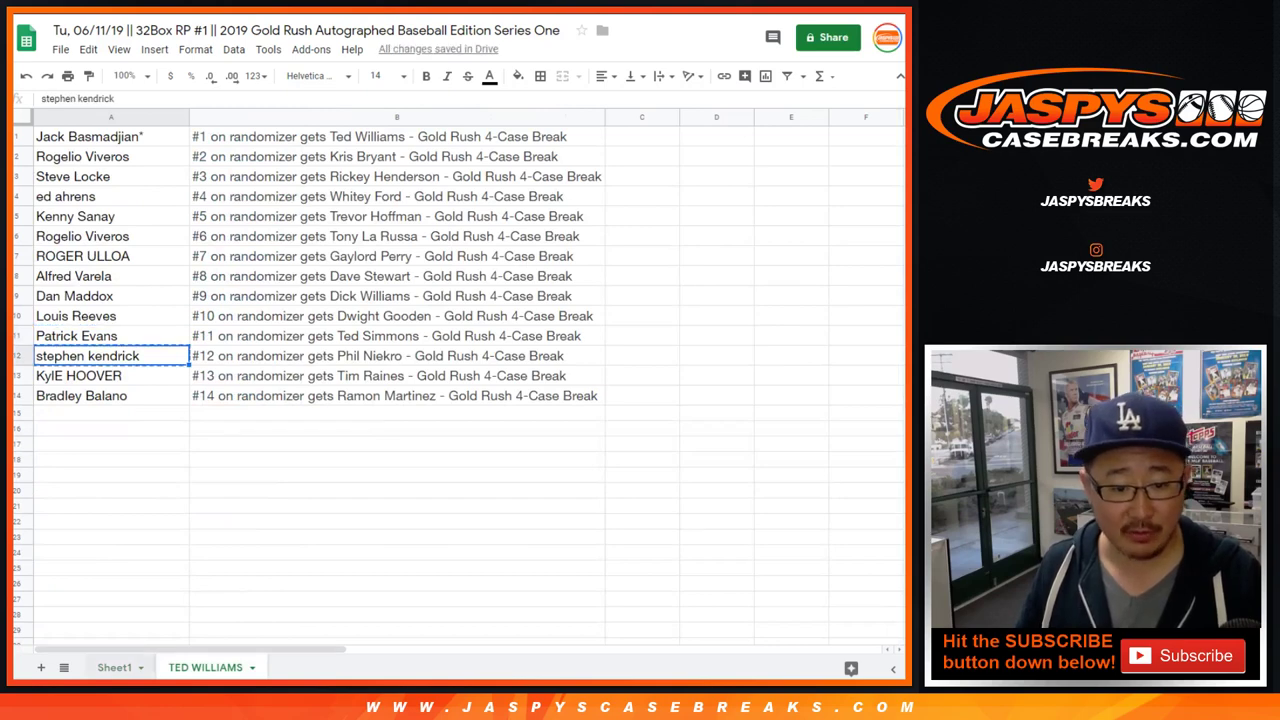
key(ctrl+shift+Page_Up)
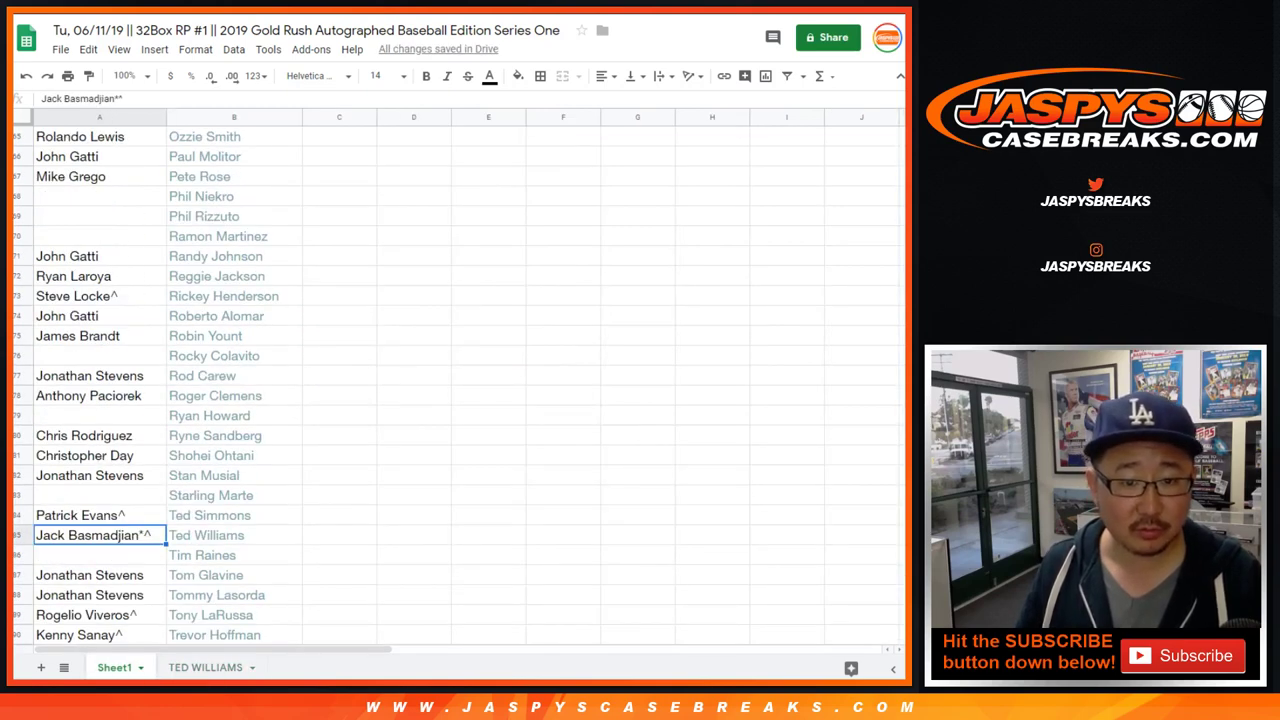
click(99, 196)
key(ctrl+v)
key(F2)
text(^)
key(Return)
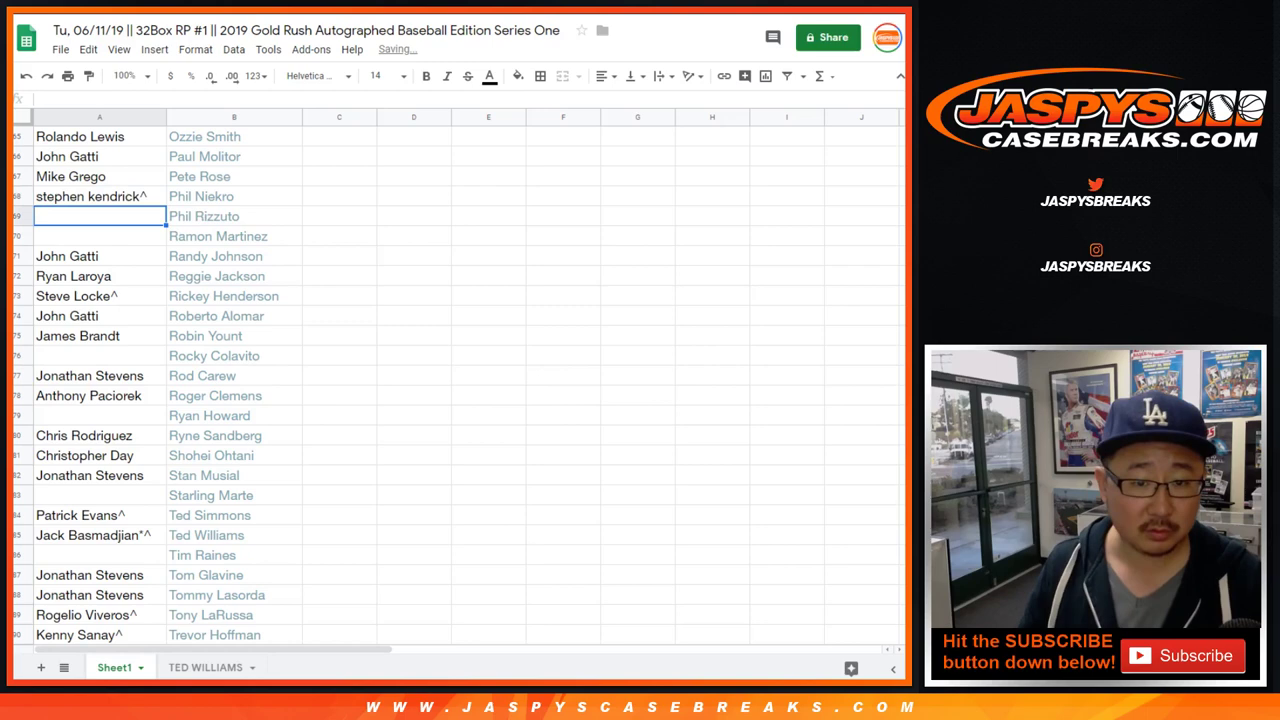
Copy buyer #13 beside Tim Raines and append ^.
key(ctrl+shift+Page_Down)
click(78, 375)
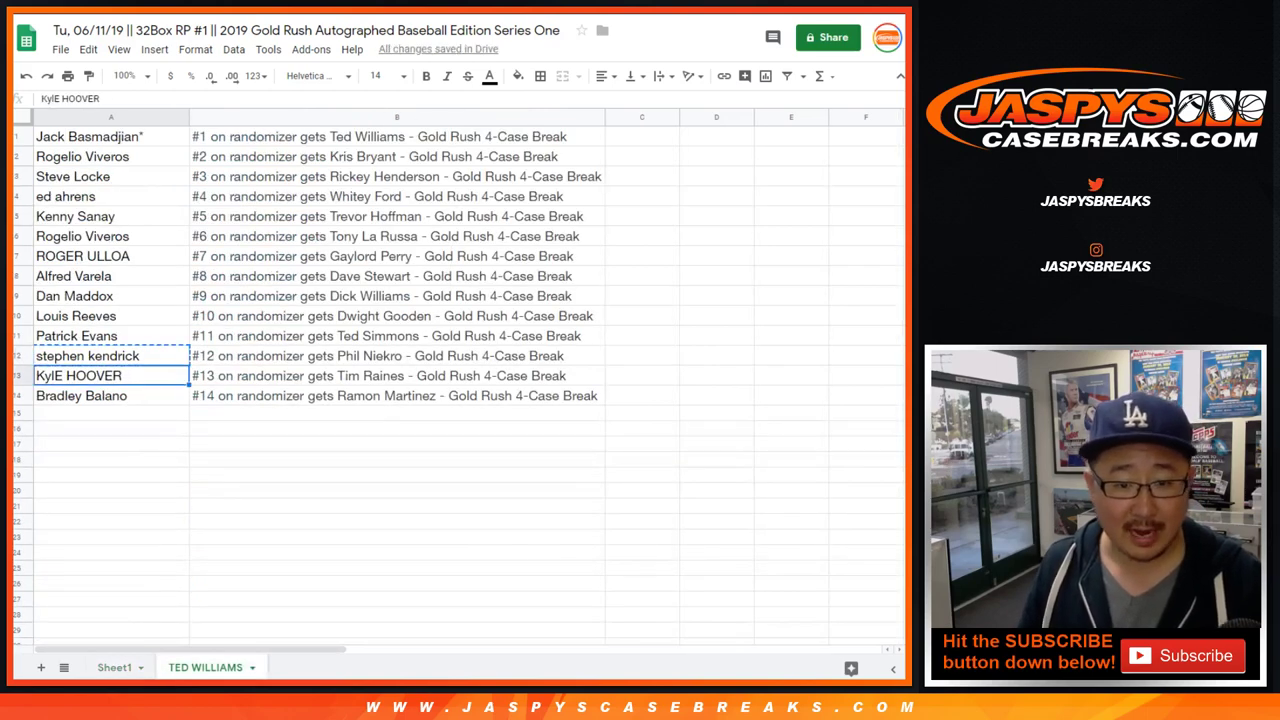
key(ctrl+c)
key(ctrl+shift+Page_Up)
scroll(400, 380, down, 3)
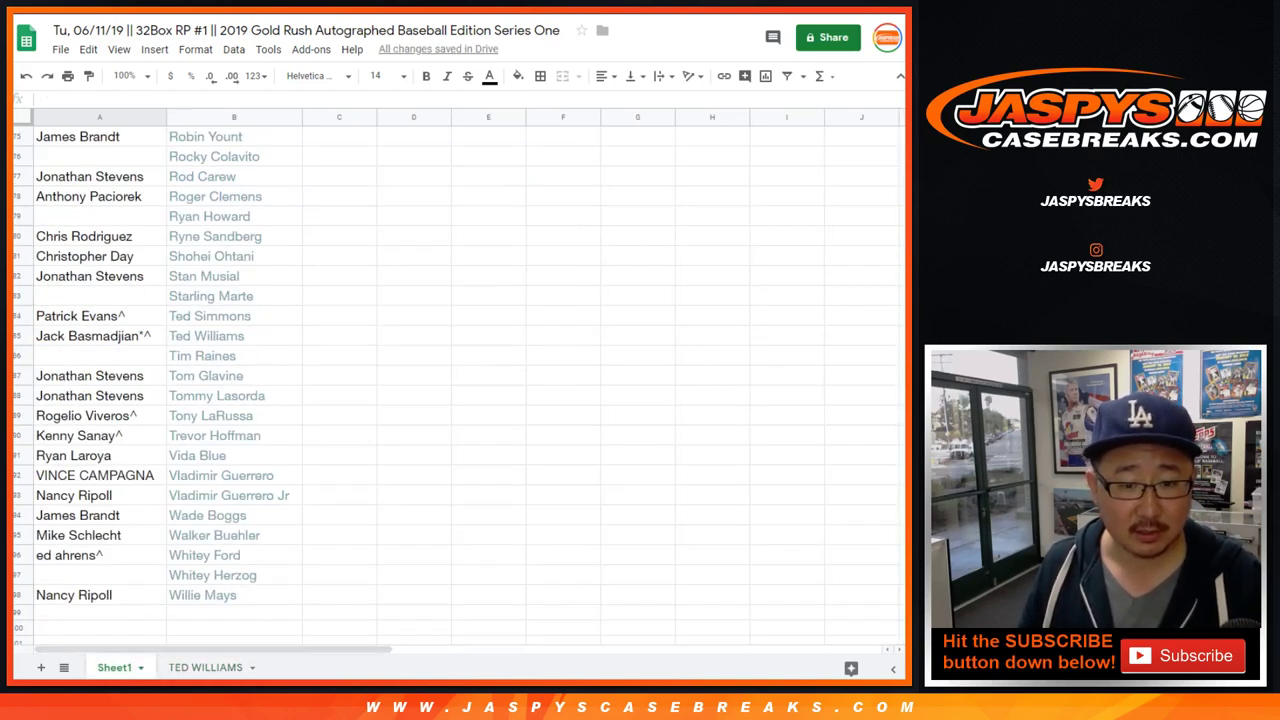
click(99, 355)
key(ctrl+v)
key(F2)
text(^)
key(Return)
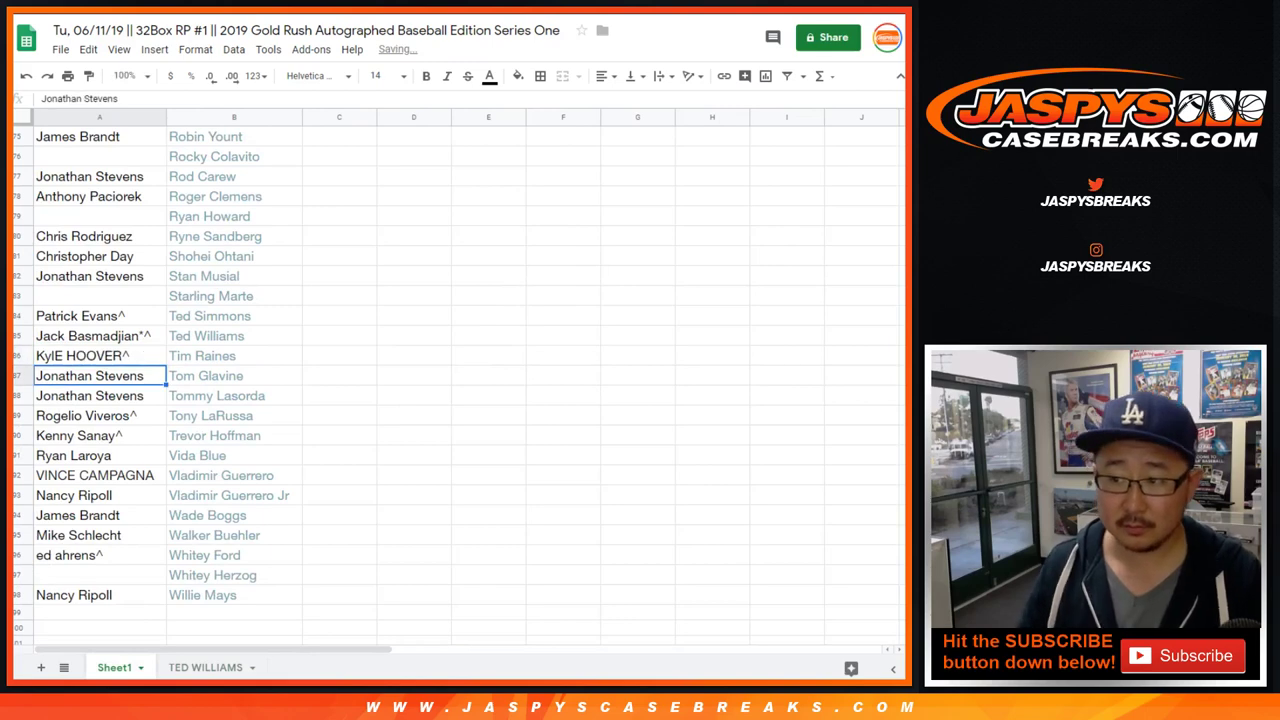
Place the last buyer, #14, beside Ramon Martinez with ^ appended.
key(ctrl+shift+Page_Down)
click(81, 395)
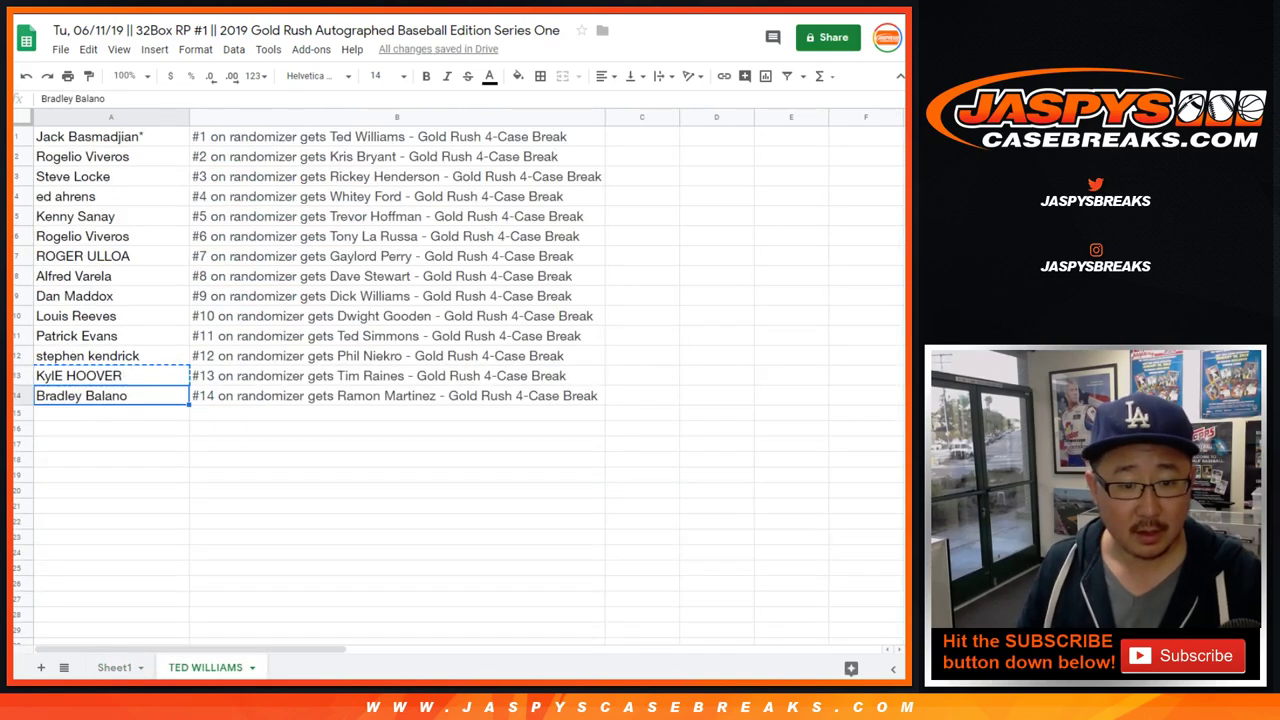
key(ctrl+shift+Page_Up)
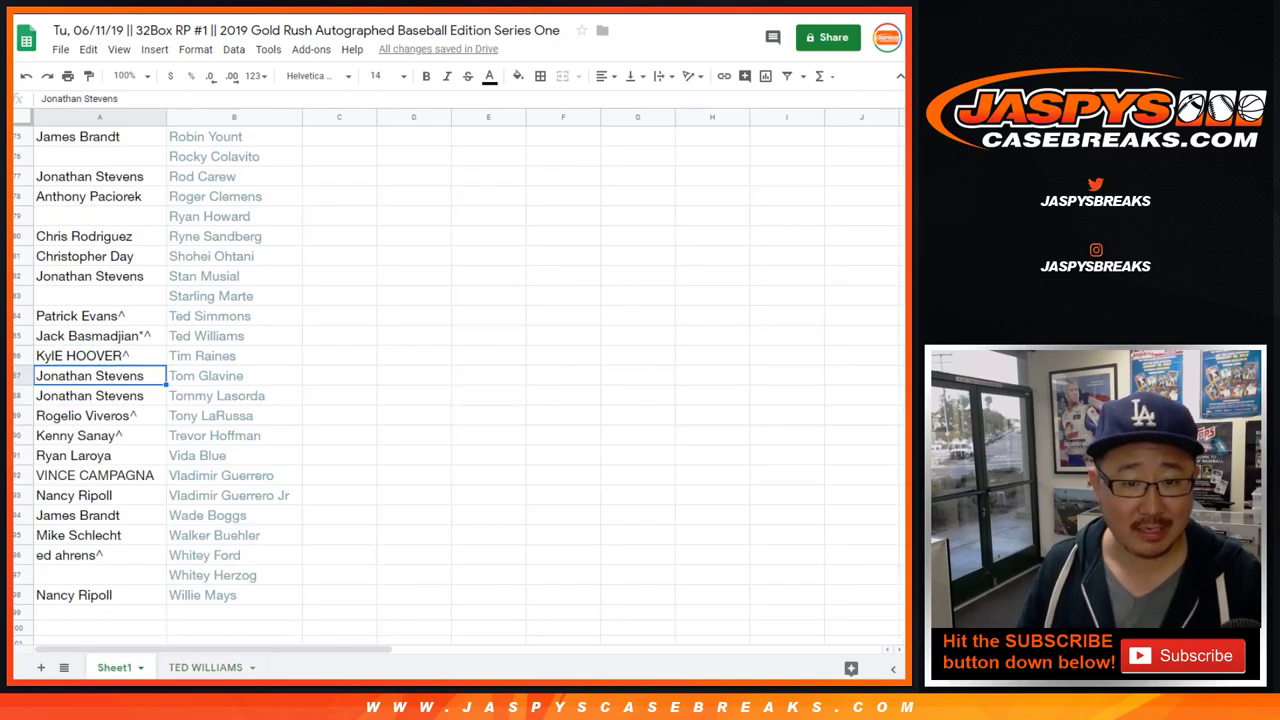
scroll(450, 380, up, 5)
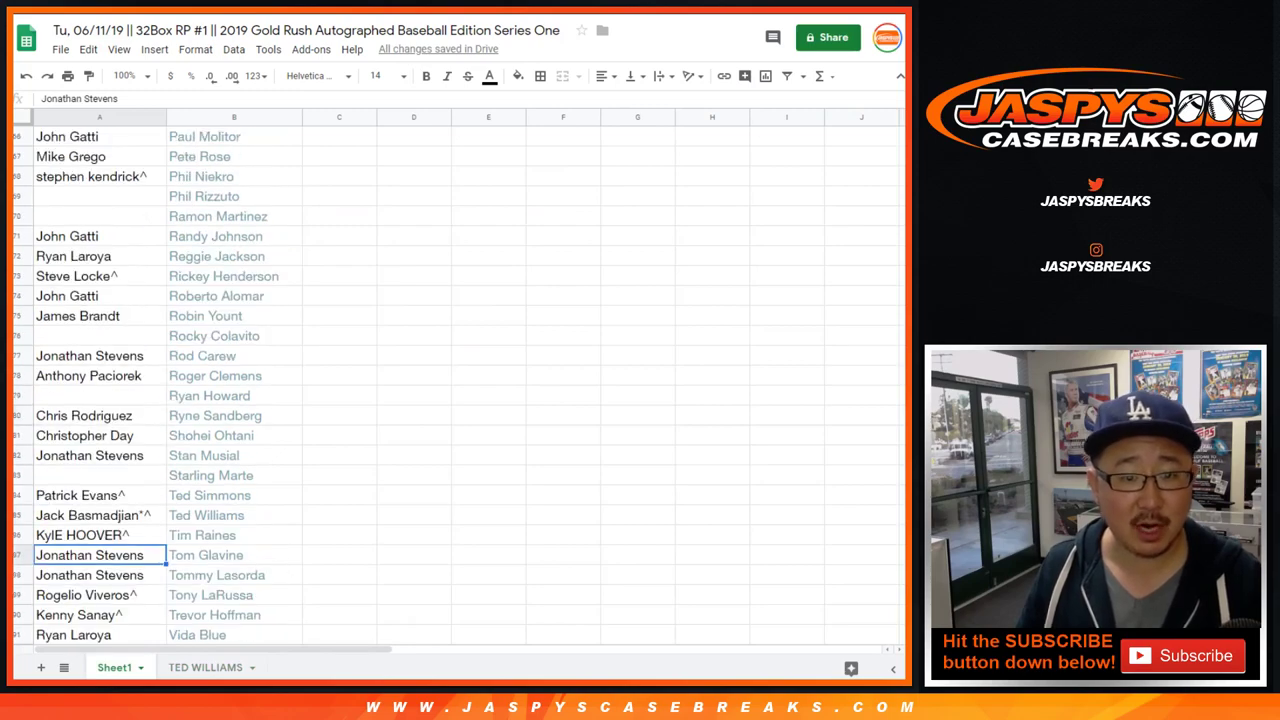
click(99, 216)
key(ctrl+v)
double_click(99, 216)
text(^)
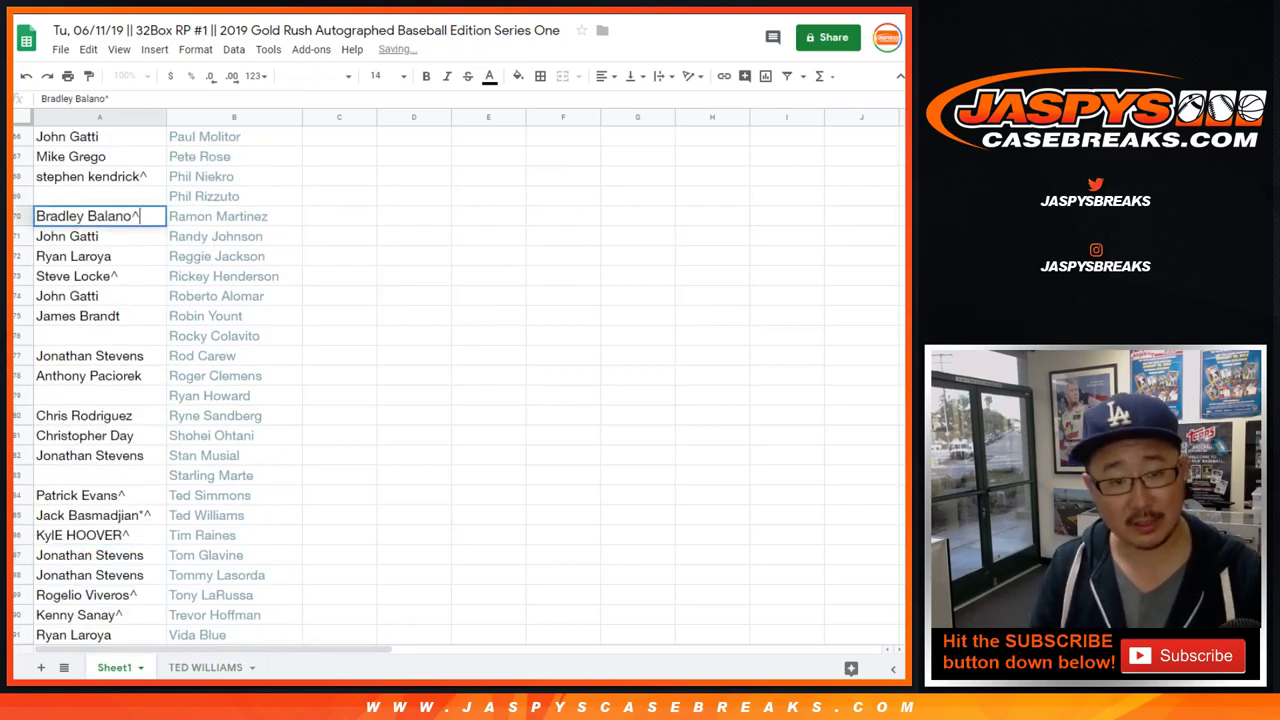
key(Return)
scroll(450, 380, up, 15)
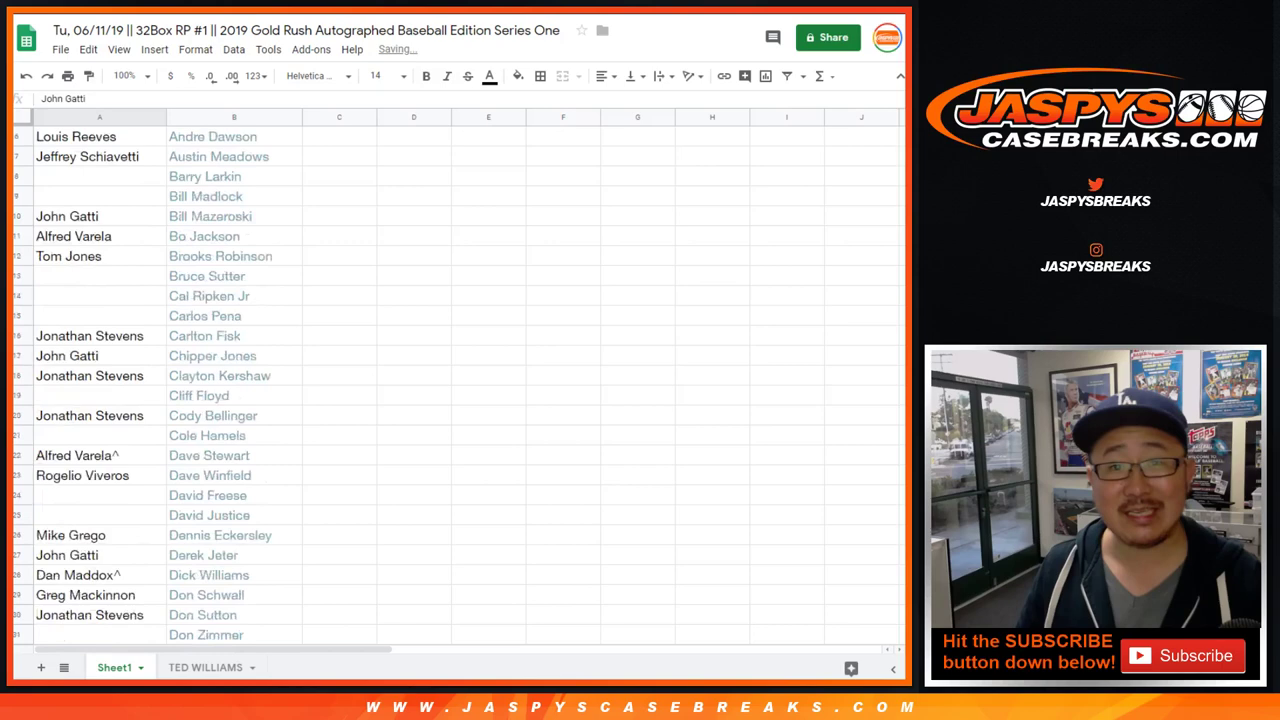